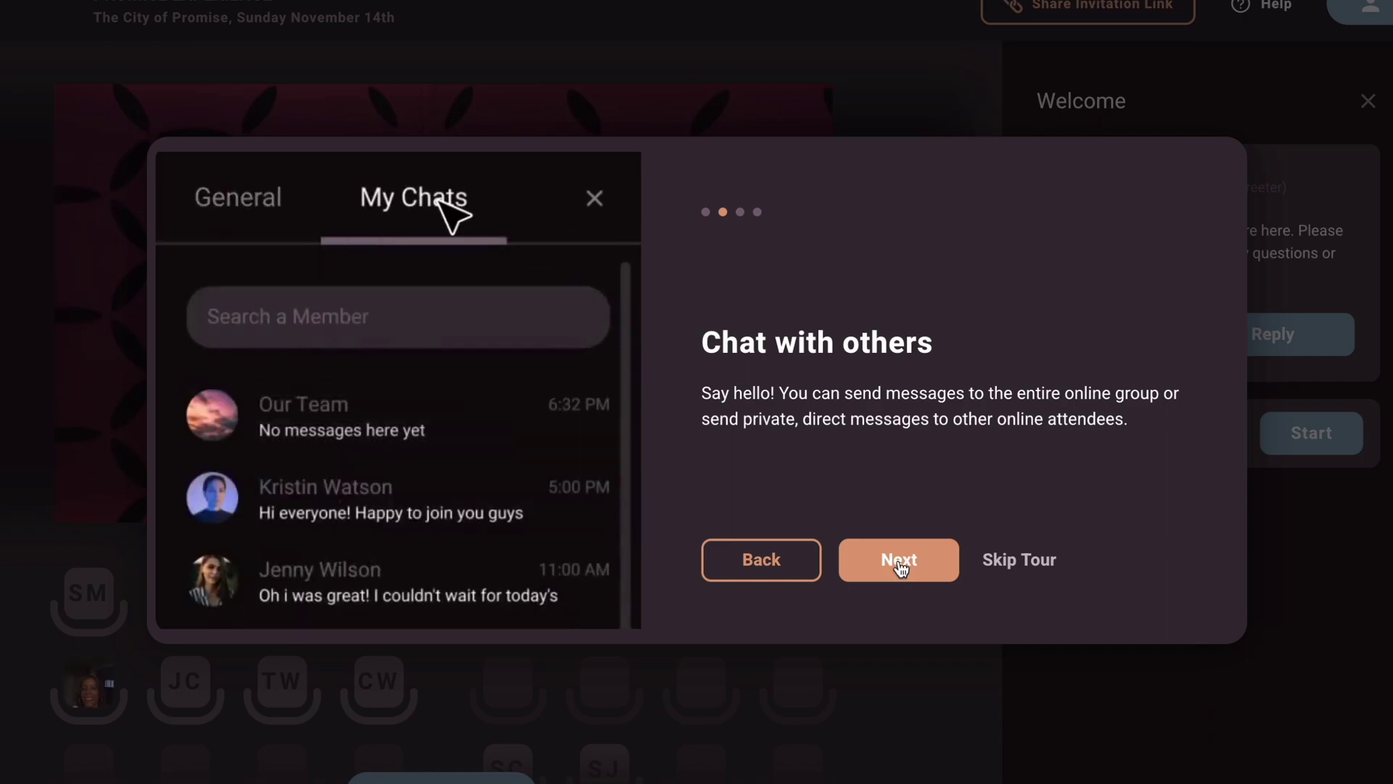
# Step: Advance the tour past the Chat with others card to the seat-choosing step
pyautogui.click(900, 565)
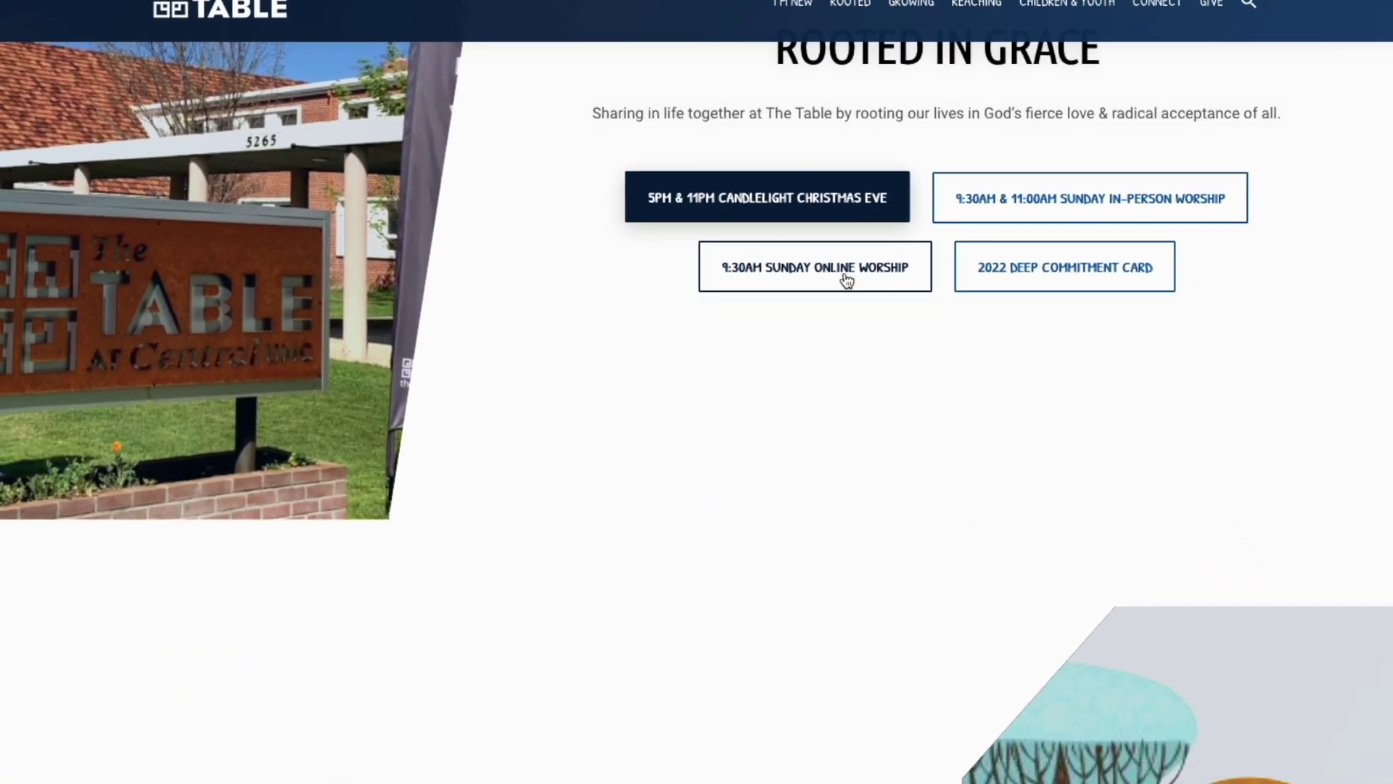
# Step: Go from the church site to its online worship events and the Virtual Congregation page
pyautogui.click(846, 279)
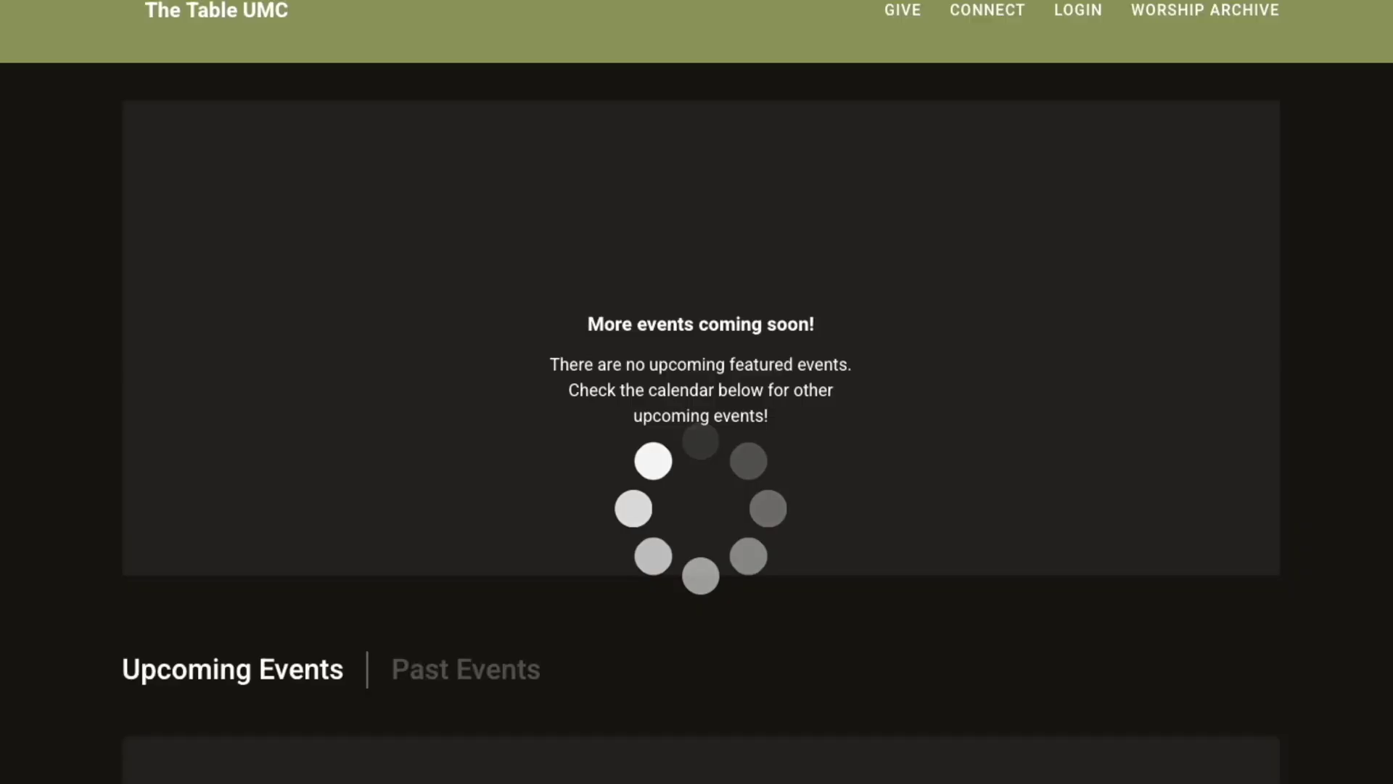
pyautogui.scroll(-6, 697, 391)
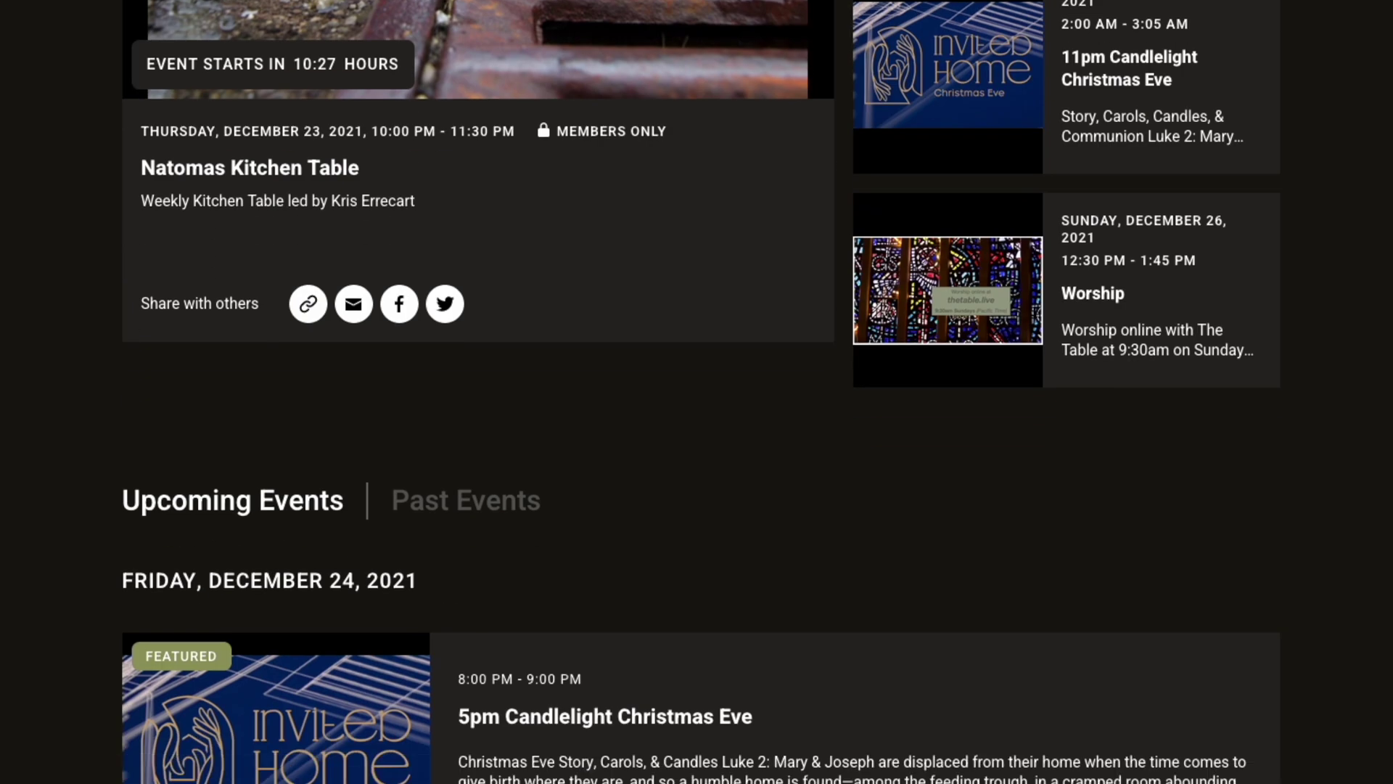
pyautogui.scroll(-10, 697, 392)
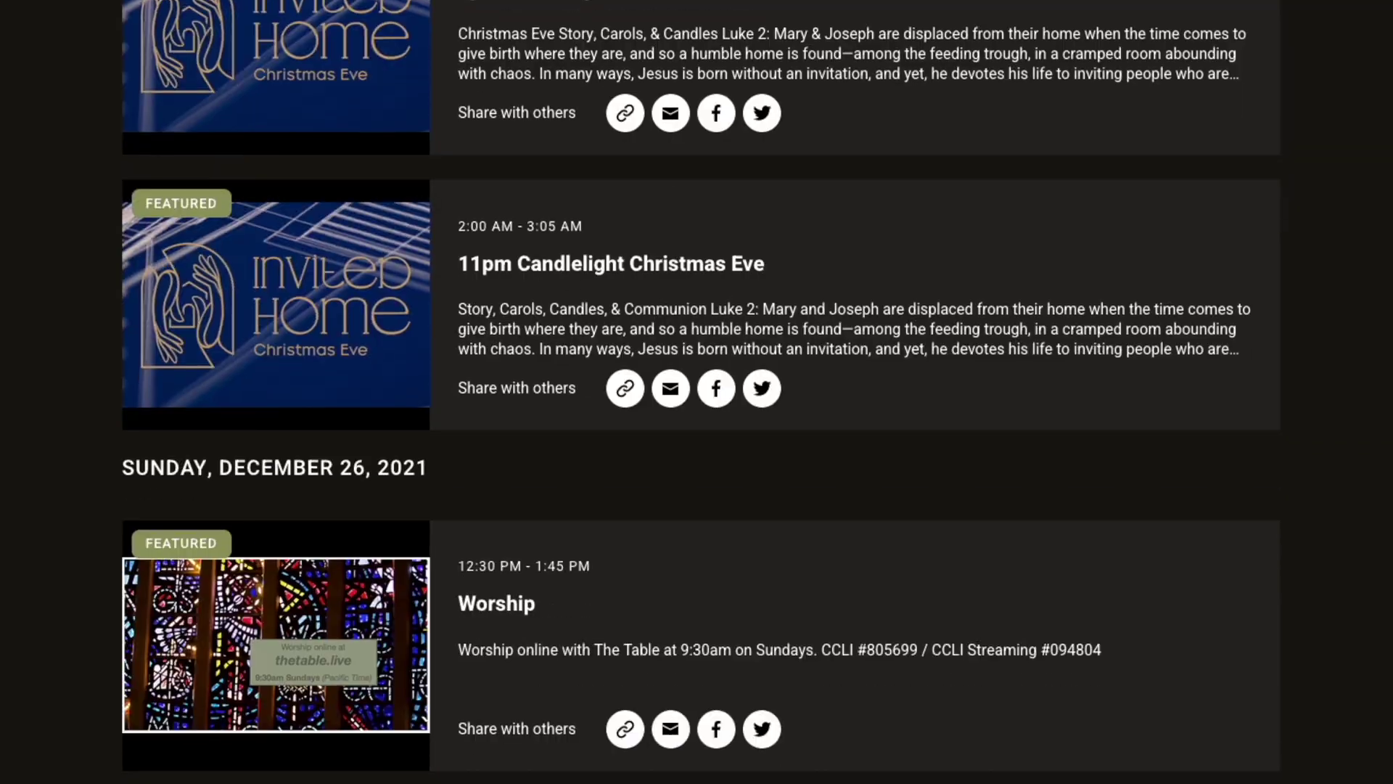
pyautogui.scroll(-4, 696, 392)
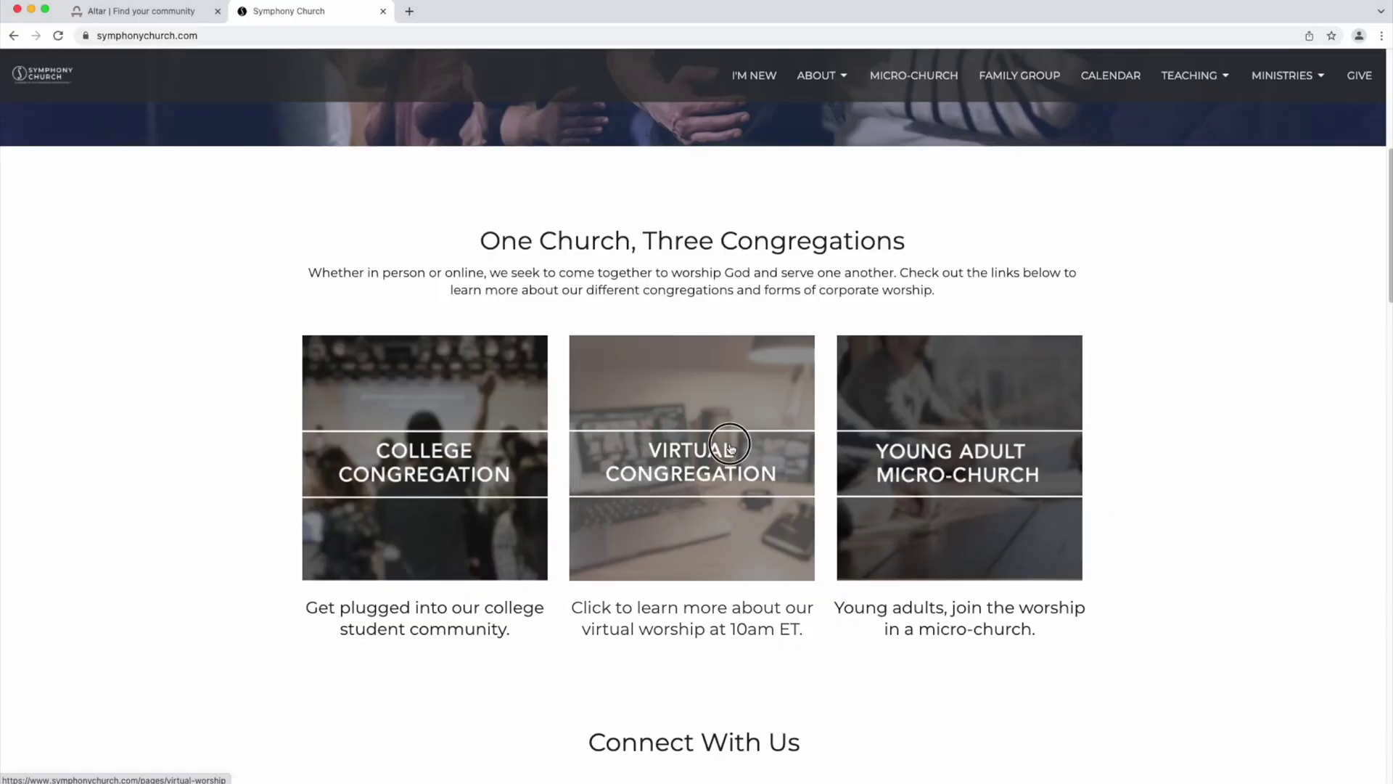
pyautogui.click(729, 447)
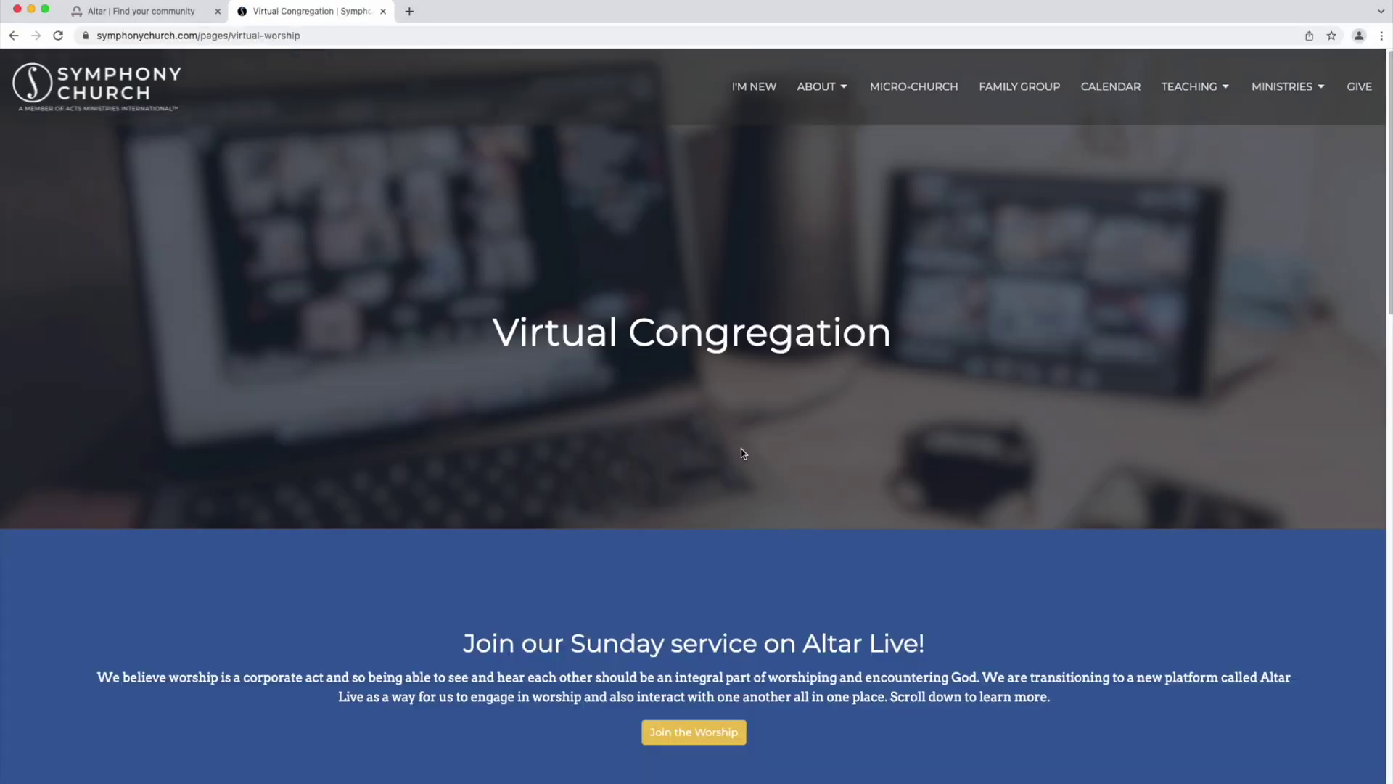
pyautogui.scroll(-7, 814, 385)
pyautogui.scroll(-2, 227, 573)
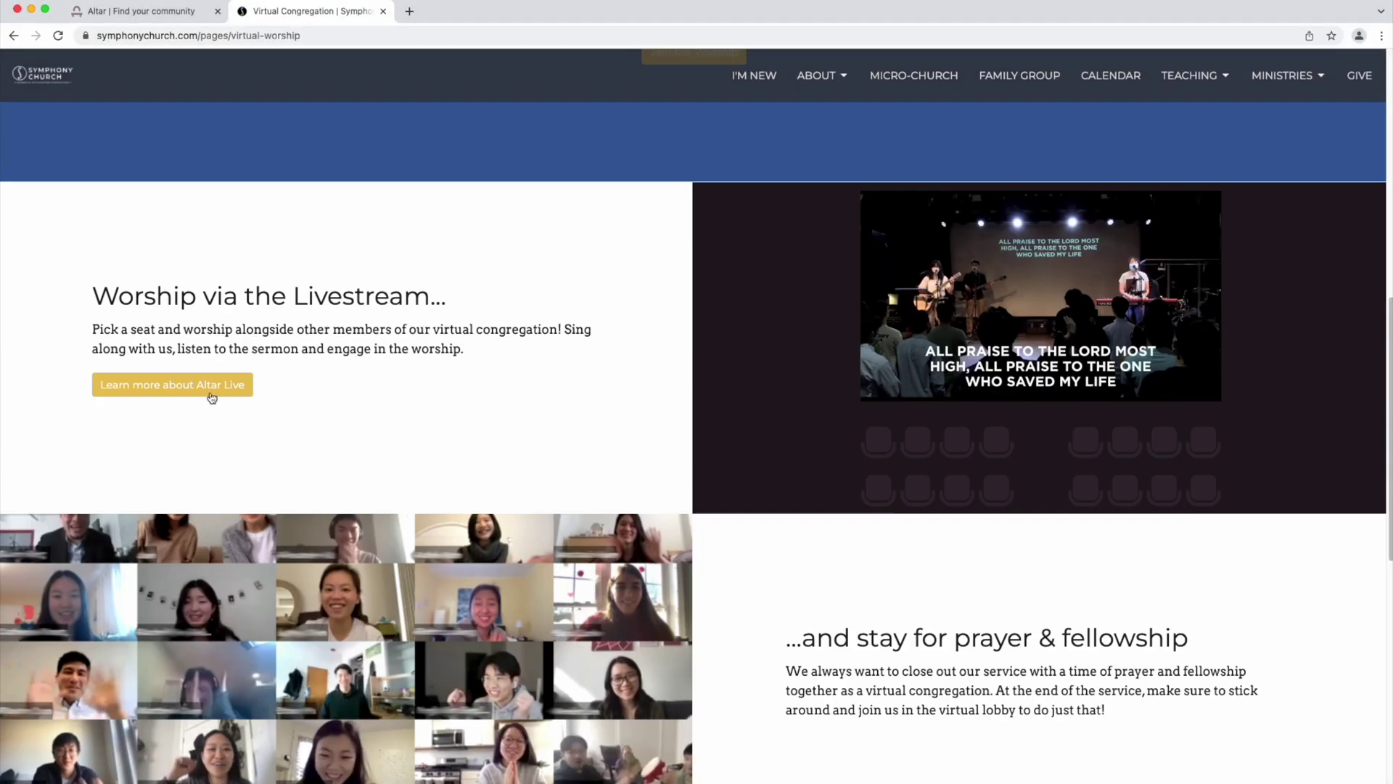
# Step: Glance at the Altar Live info page, close it, and open the church's Altar Live worship page
pyautogui.click(212, 398)
pyautogui.hotkey('ctrl', 'w')
pyautogui.scroll(-6, 744, 402)
pyautogui.scroll(-1, 720, 415)
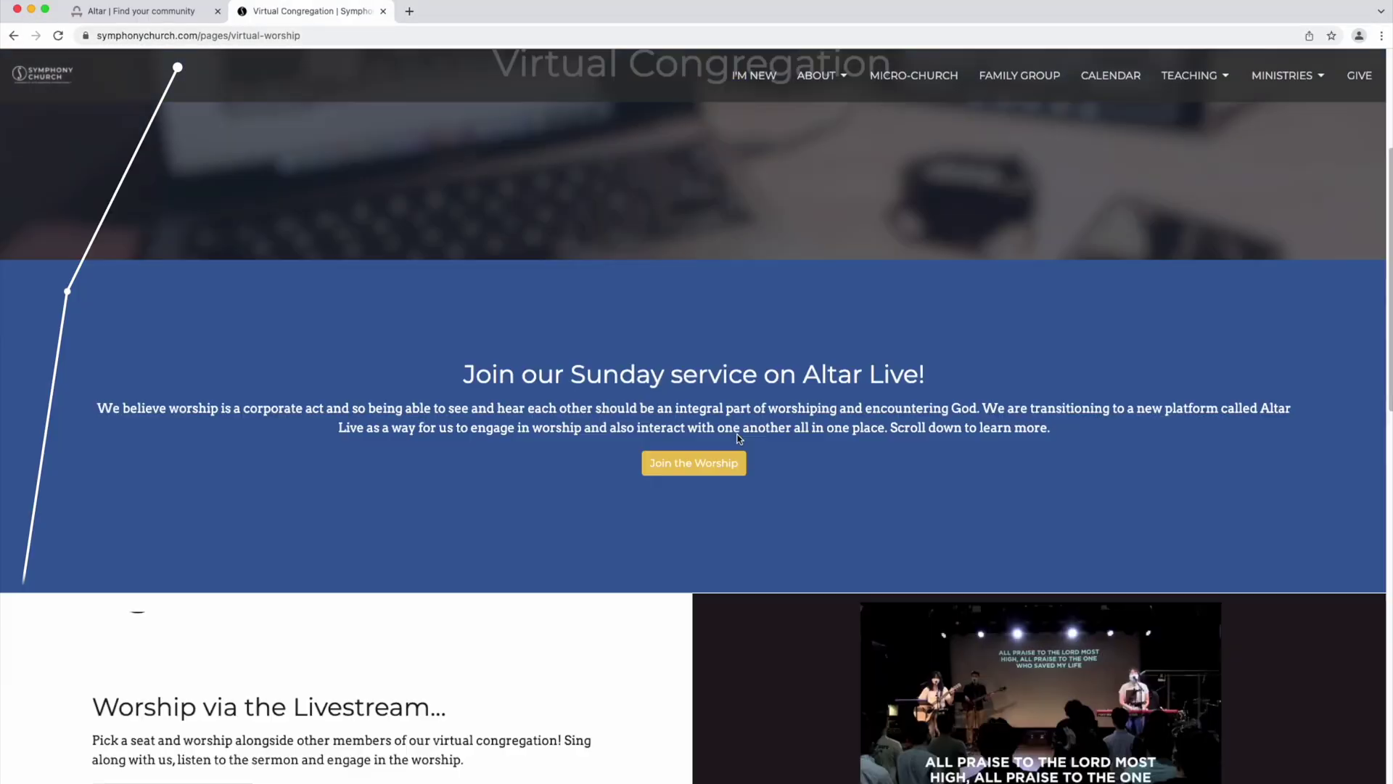
pyautogui.click(690, 463)
pyautogui.scroll(-20, 805, 414)
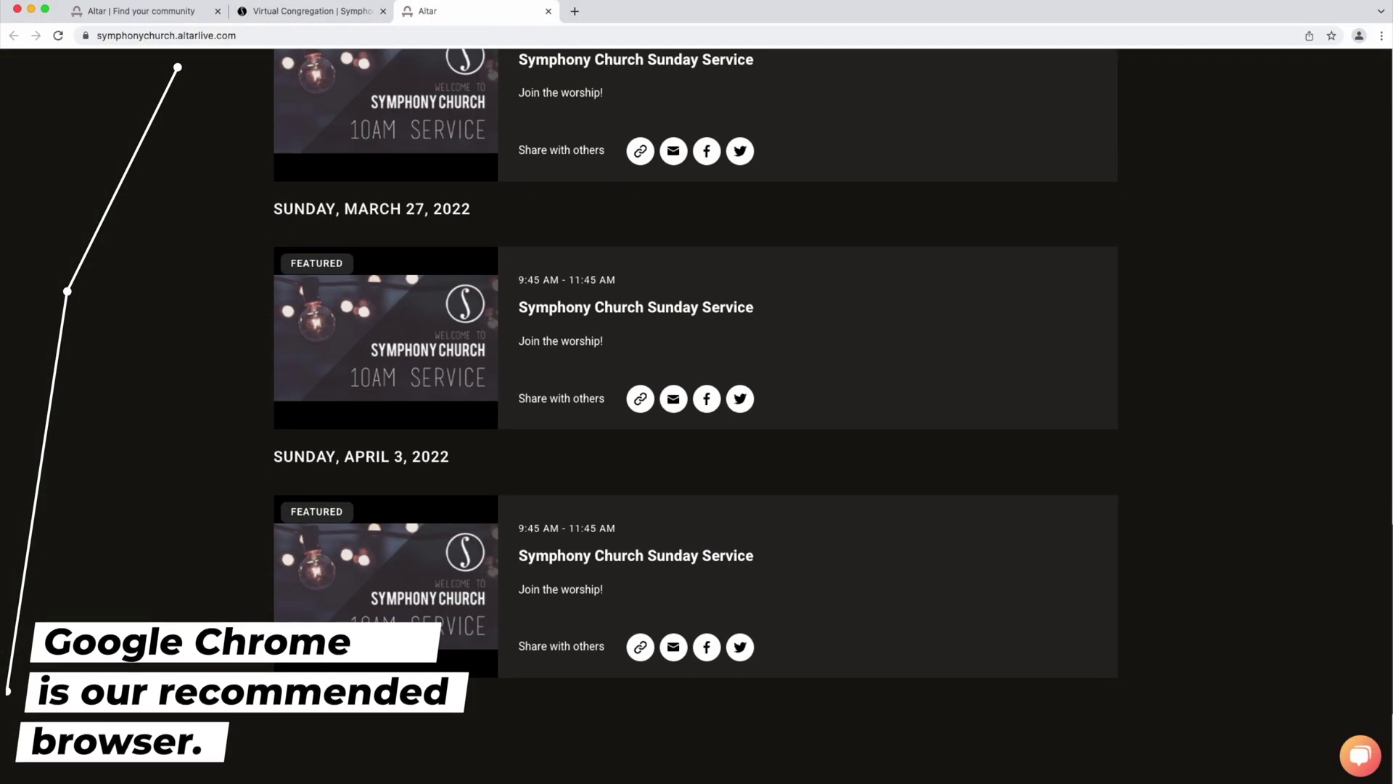
# Step: Search 'google chrome' in a new browser tab
pyautogui.click(575, 11)
pyautogui.write('google chrome')
pyautogui.press('Return')
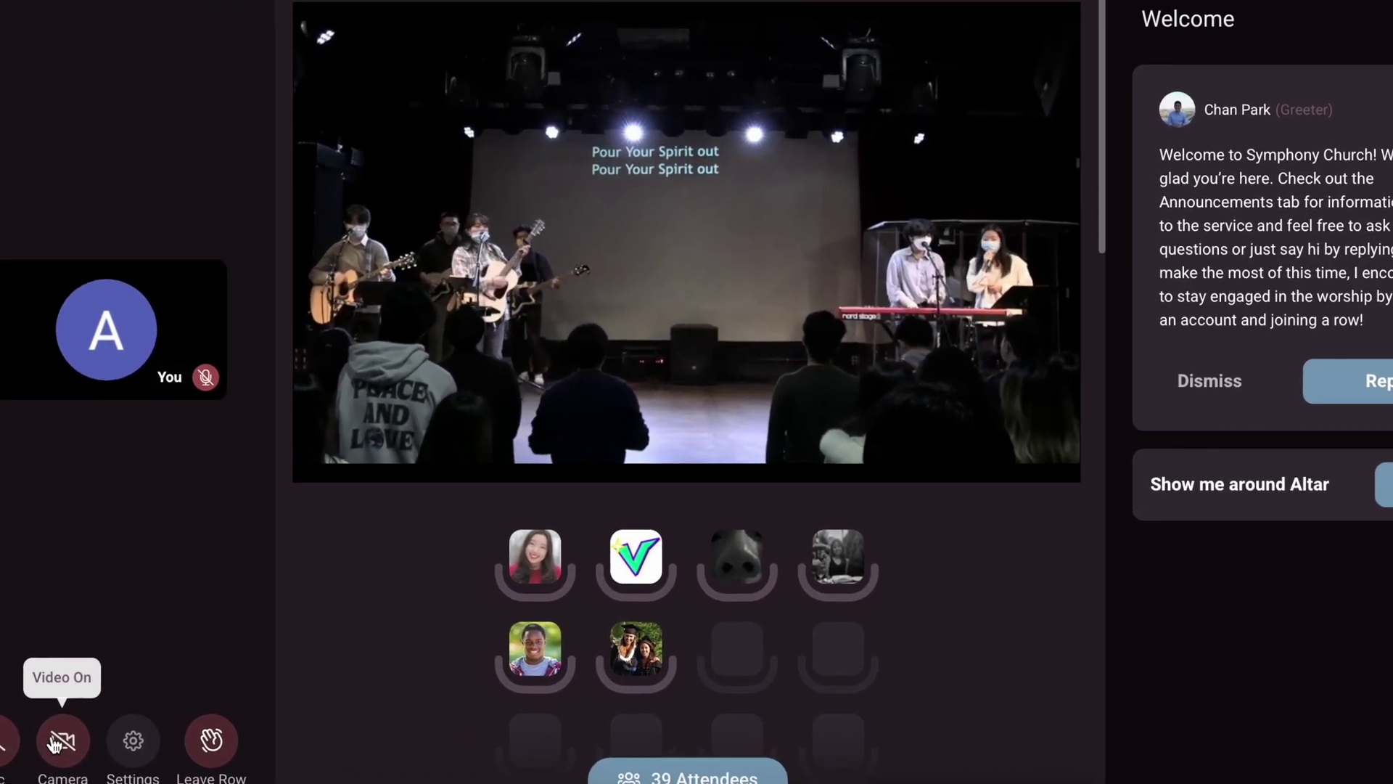
# Step: Switch your camera on while seated in the row
pyautogui.click(51, 745)
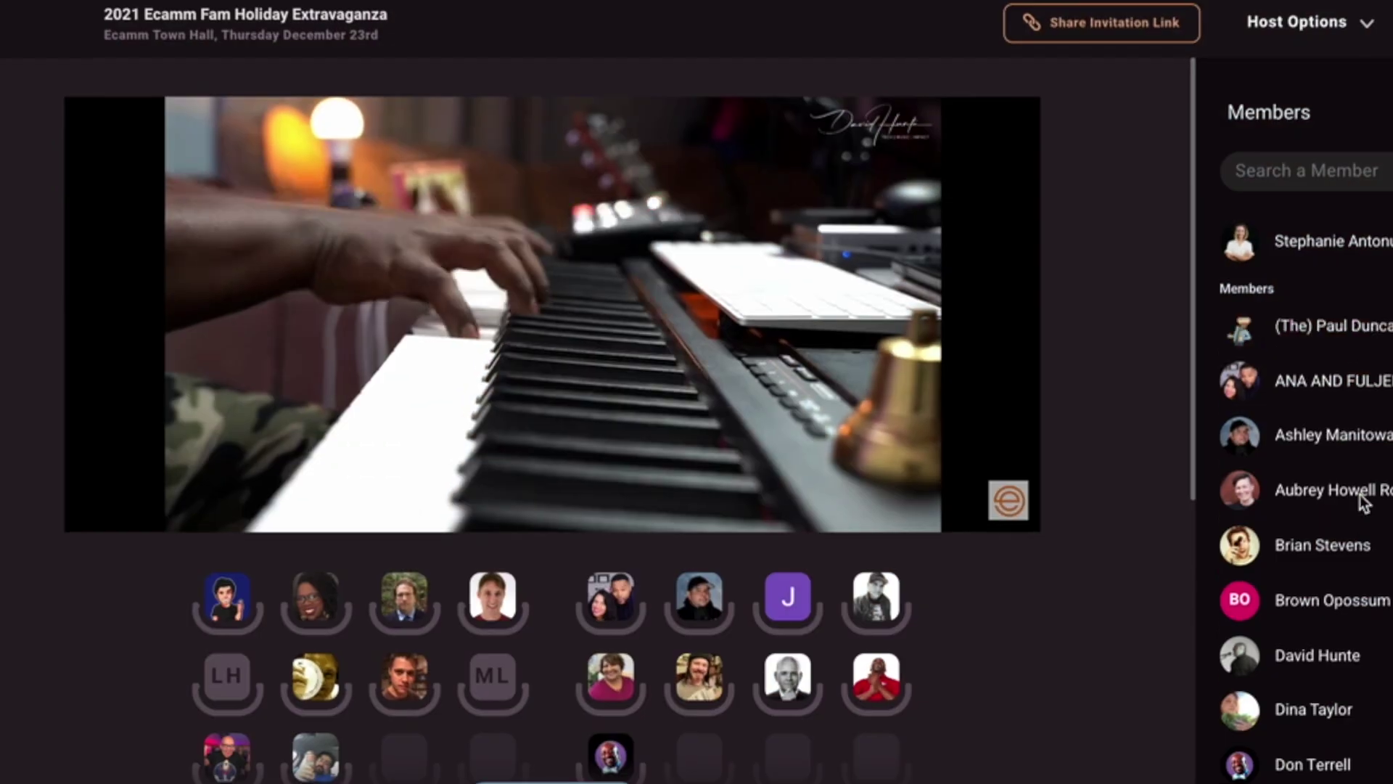
pyautogui.scroll(-5, 1356, 498)
pyautogui.scroll(-10, 1340, 506)
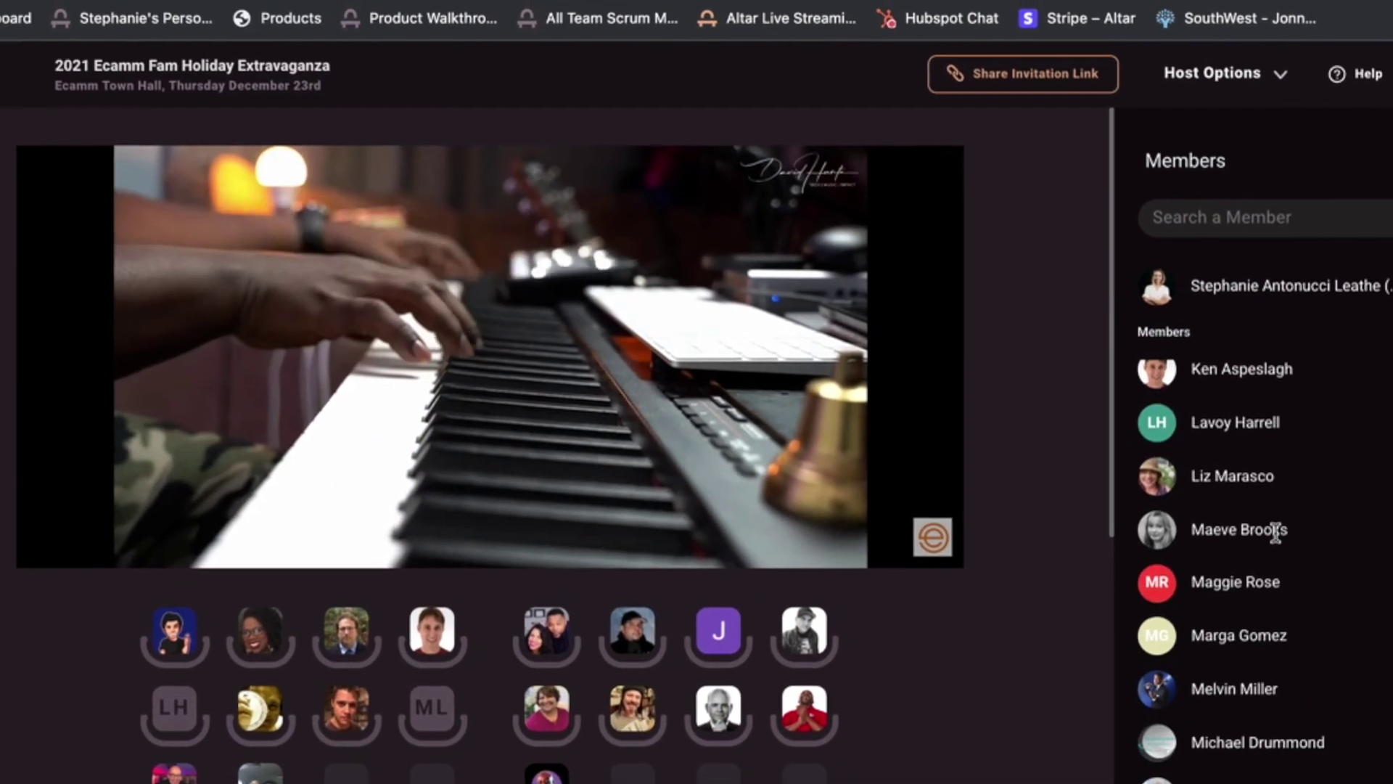
pyautogui.scroll(10, 1274, 533)
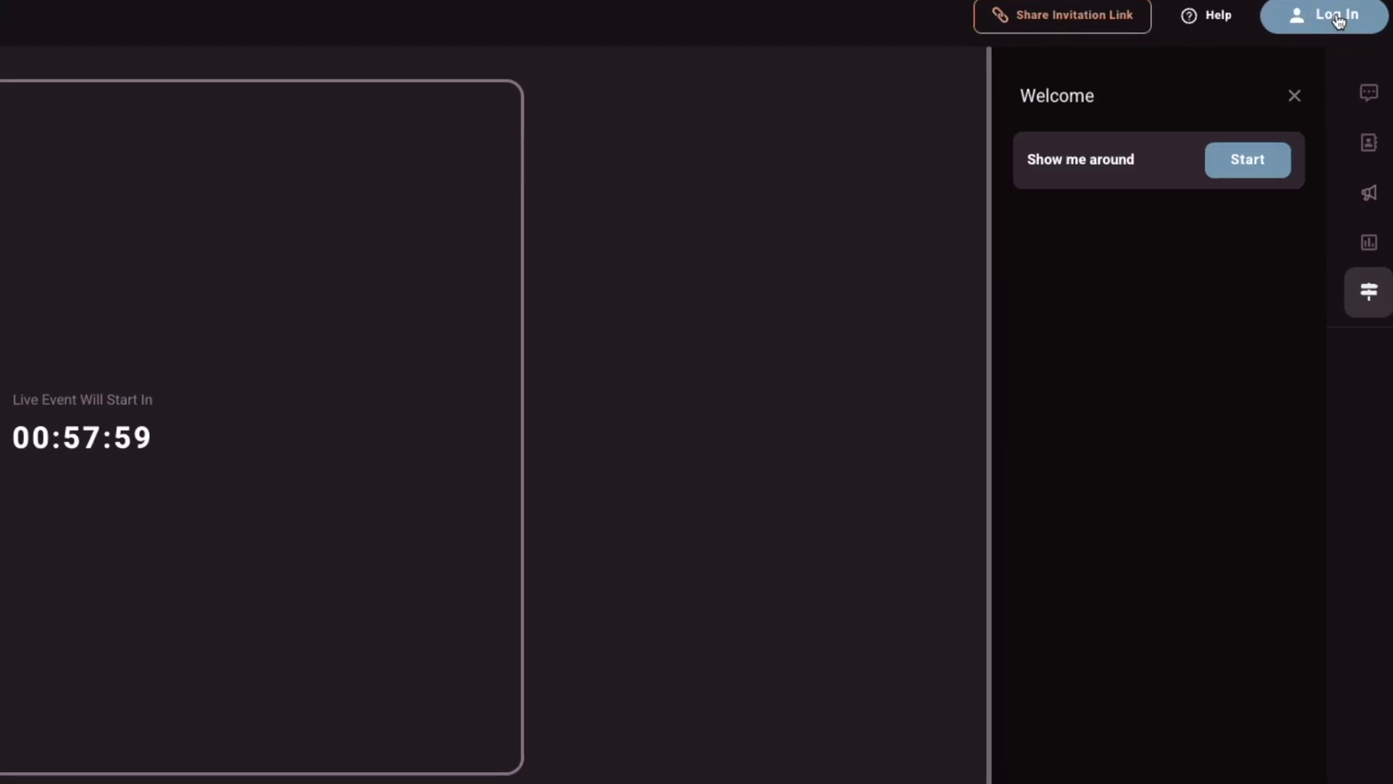
# Step: Try the Google and Facebook log-in popups from Log In, closing each
pyautogui.click(1331, 16)
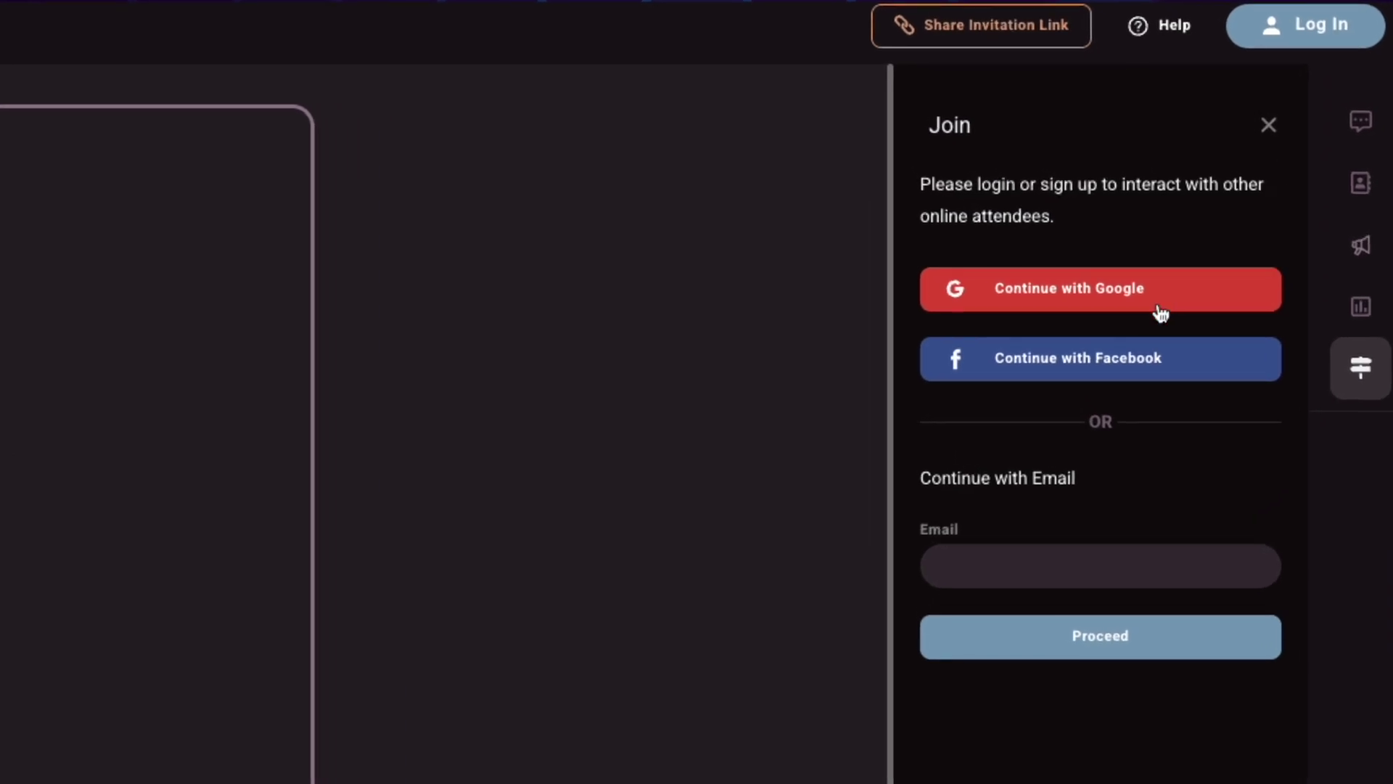
pyautogui.click(1159, 311)
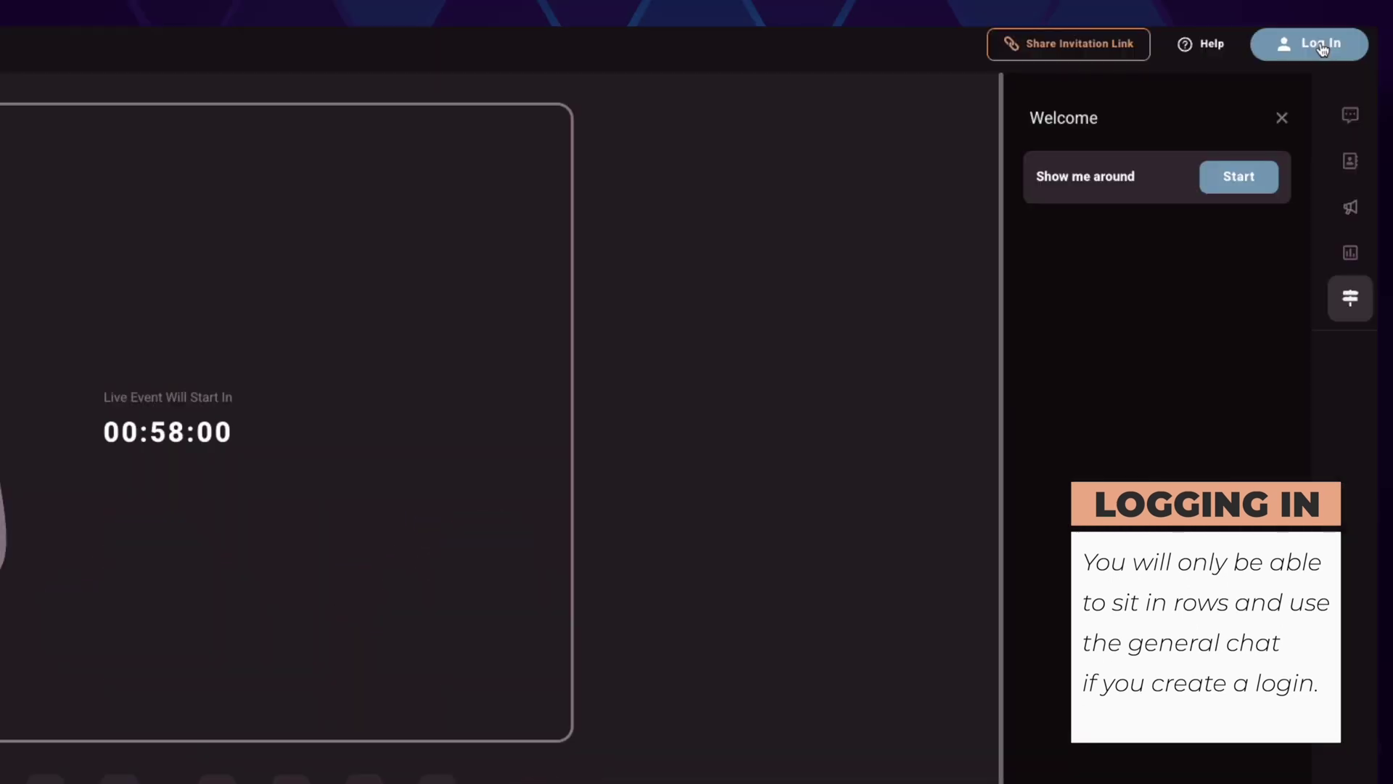
pyautogui.click(1320, 45)
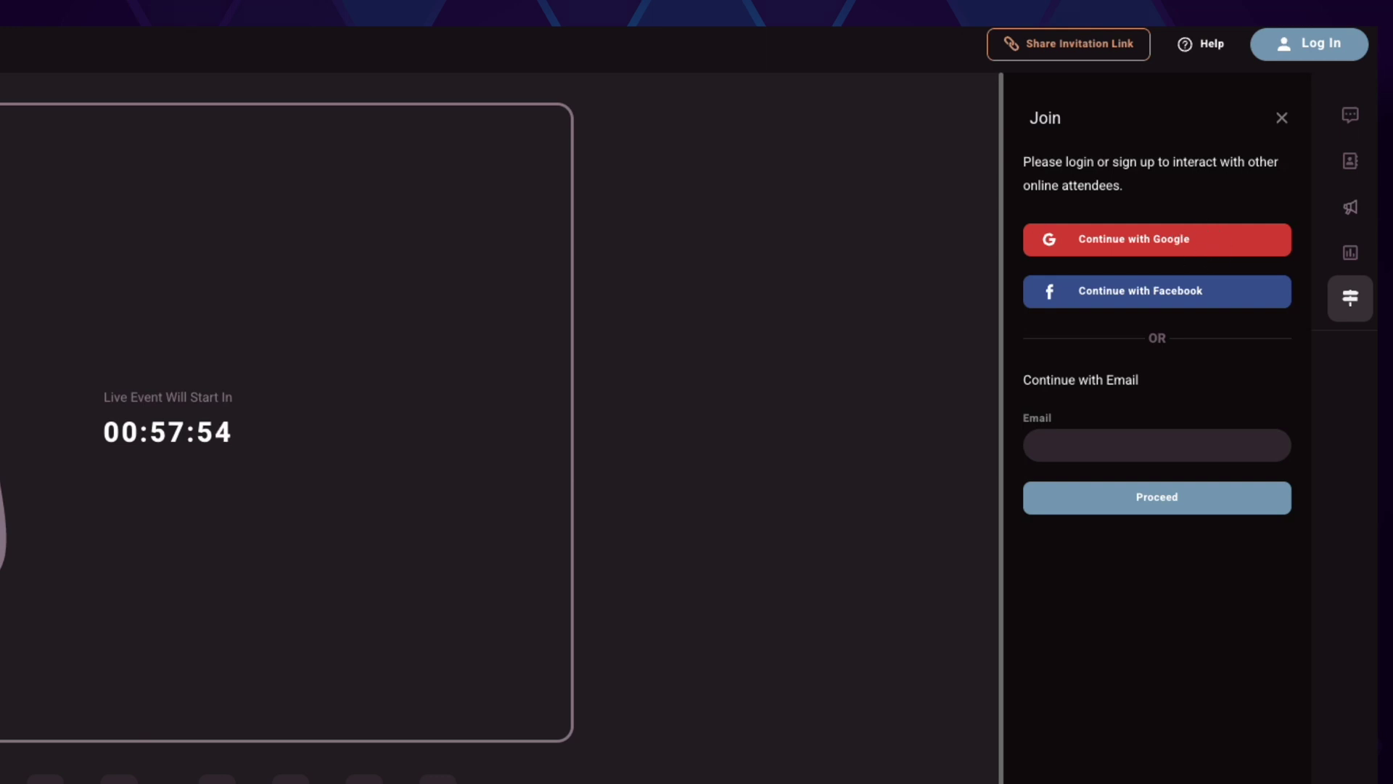
pyautogui.click(1184, 370)
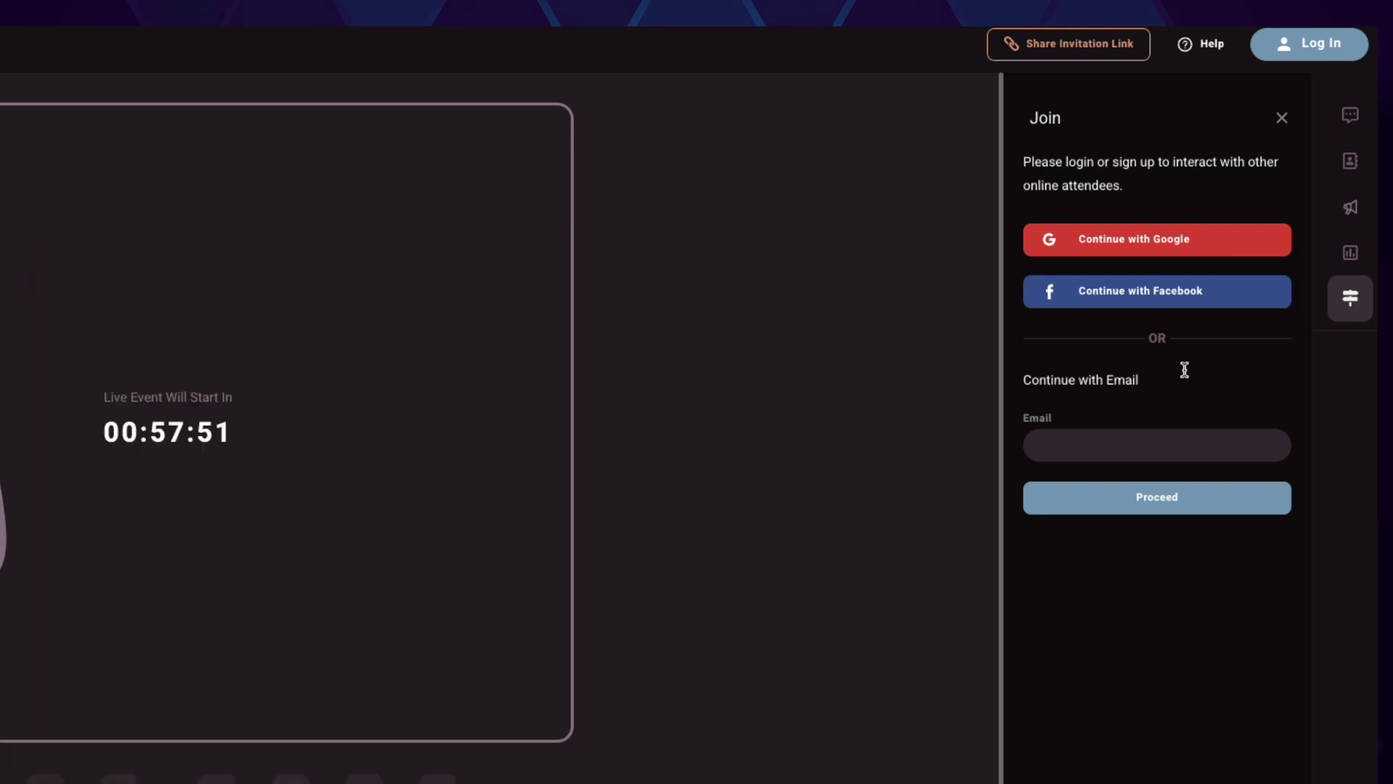
pyautogui.click(1213, 290)
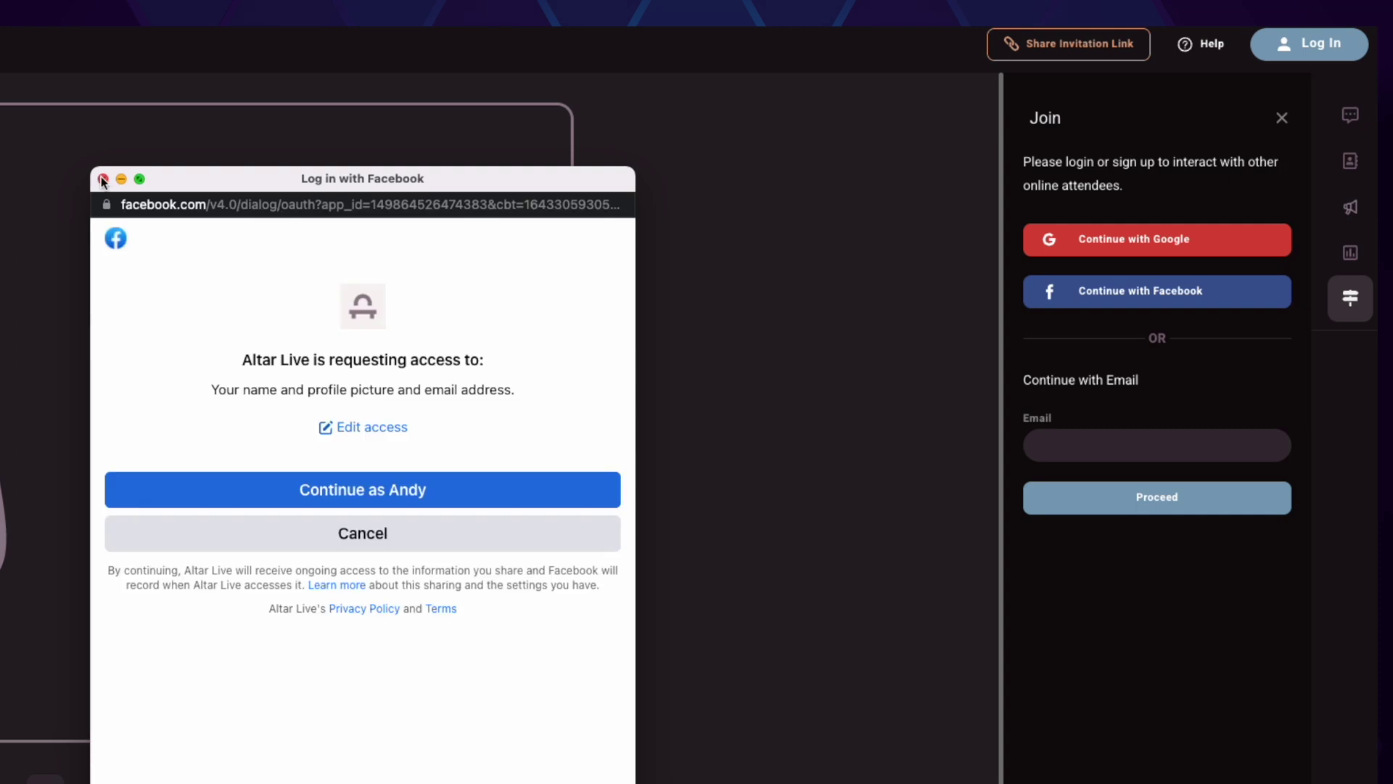
pyautogui.click(103, 180)
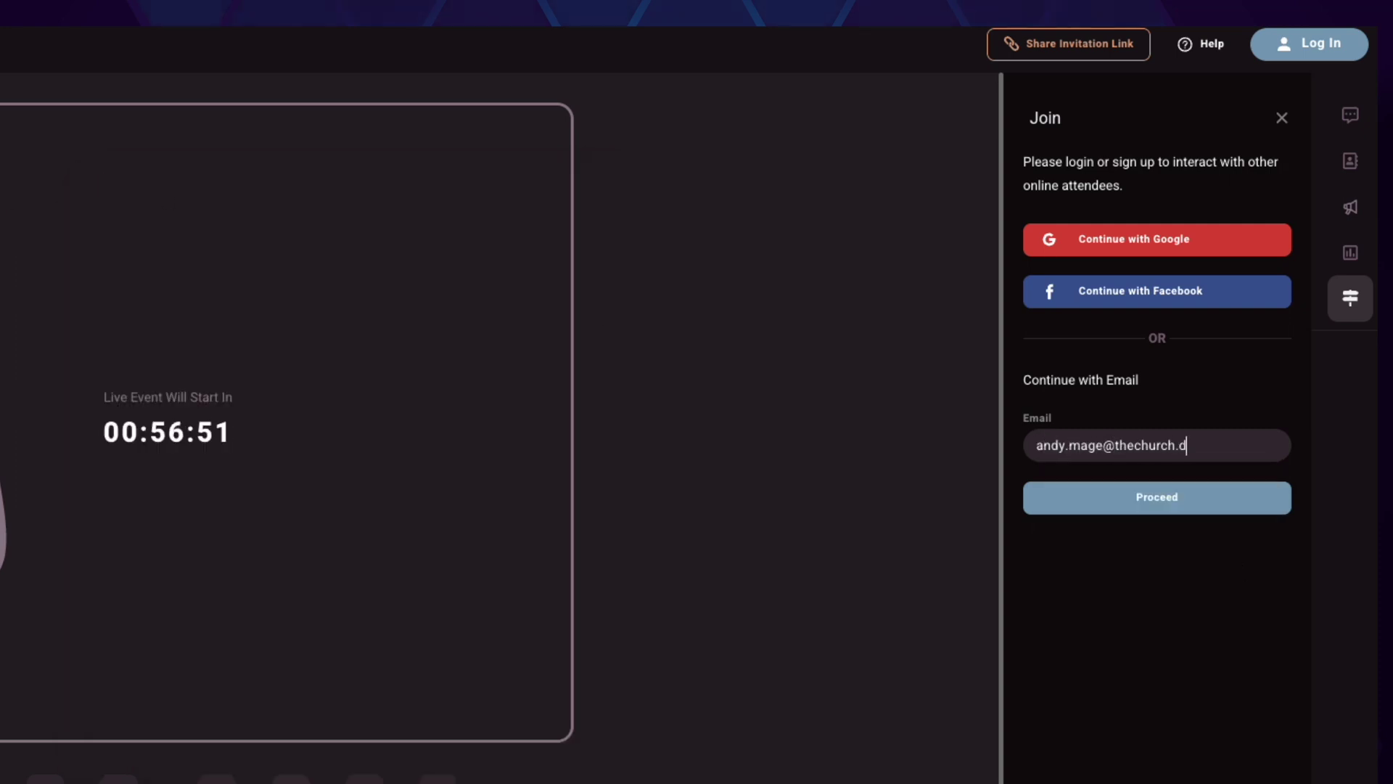
# Step: Submit the email and enter the attendee's last name in the Sign Up form
pyautogui.press('Return')
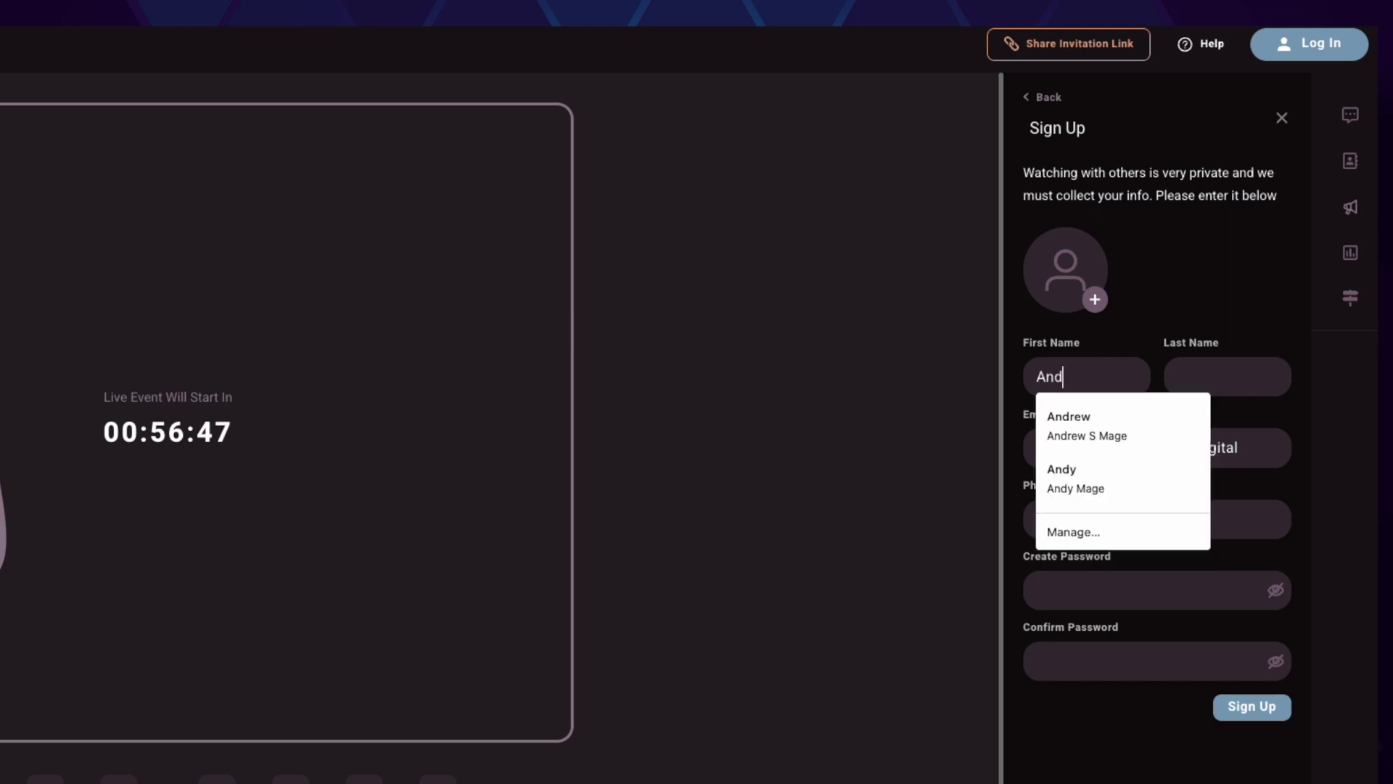
pyautogui.click(1226, 380)
pyautogui.write('Magee')
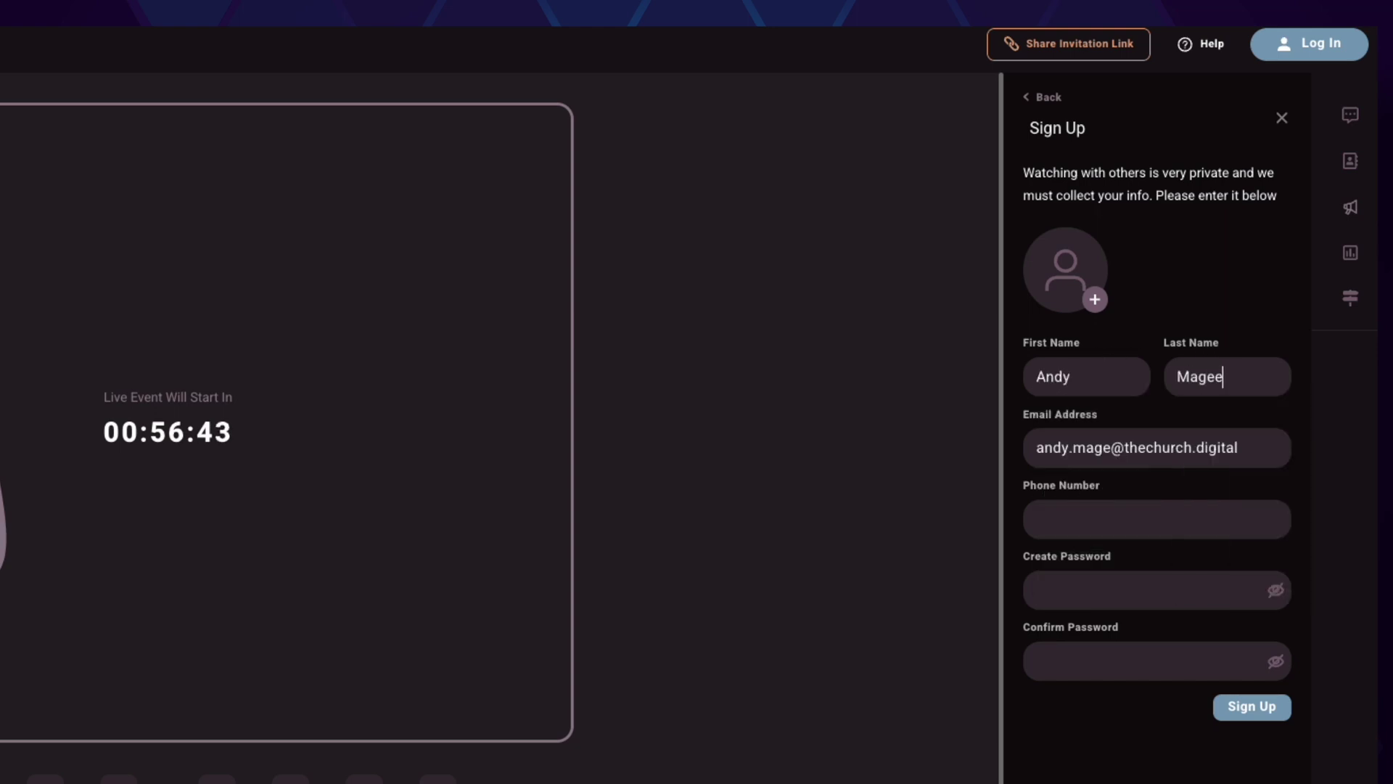
pyautogui.press('Tab')
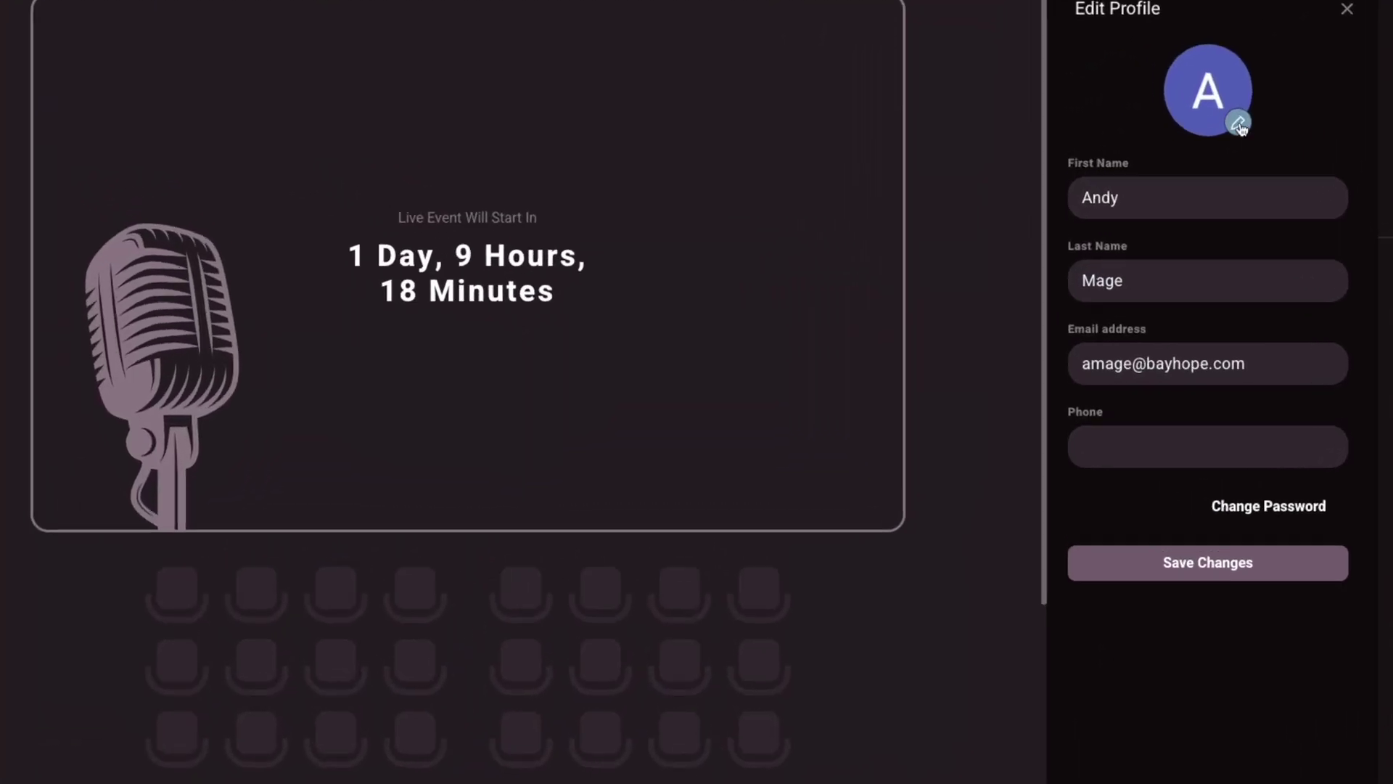
# Step: Start choosing a new profile picture from the sign-up form
pyautogui.click(1237, 121)
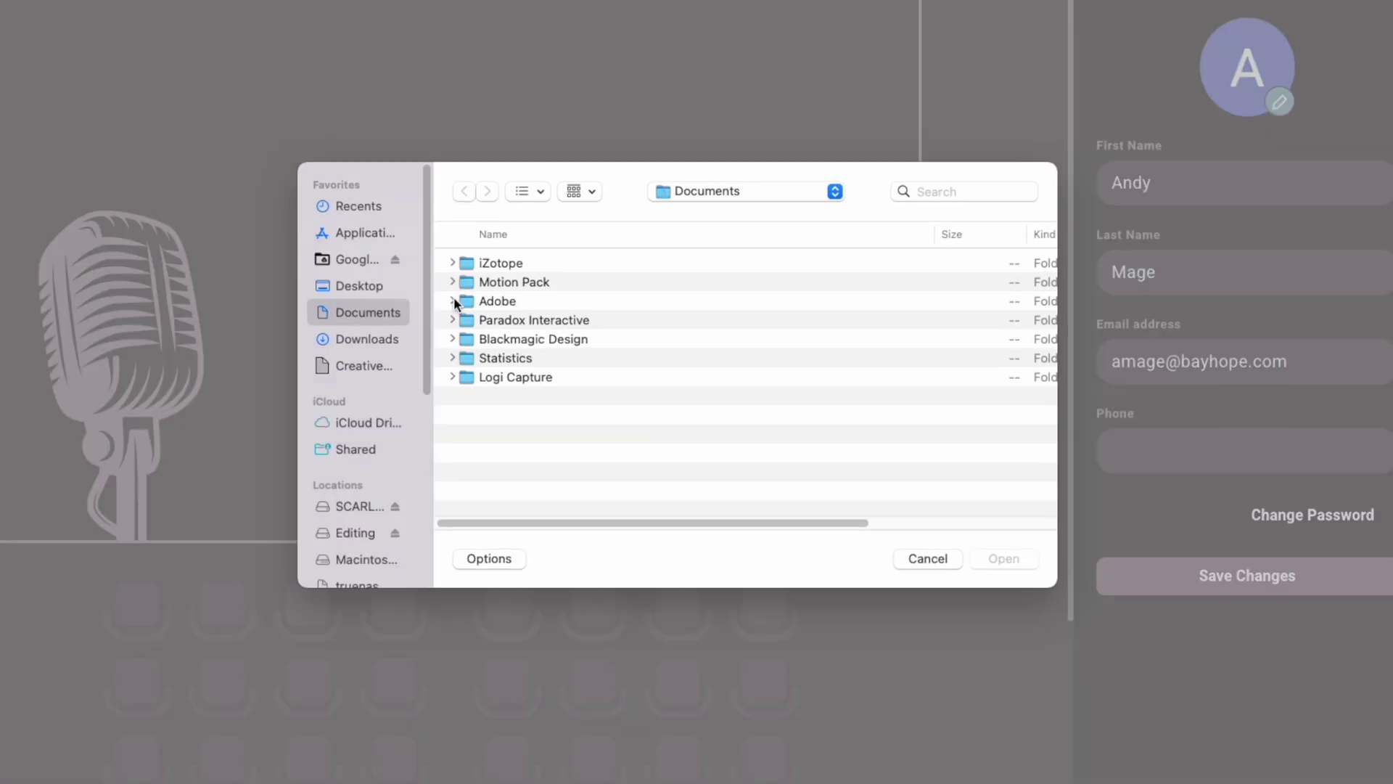
pyautogui.scroll(-3, 537, 428)
pyautogui.scroll(3, 534, 432)
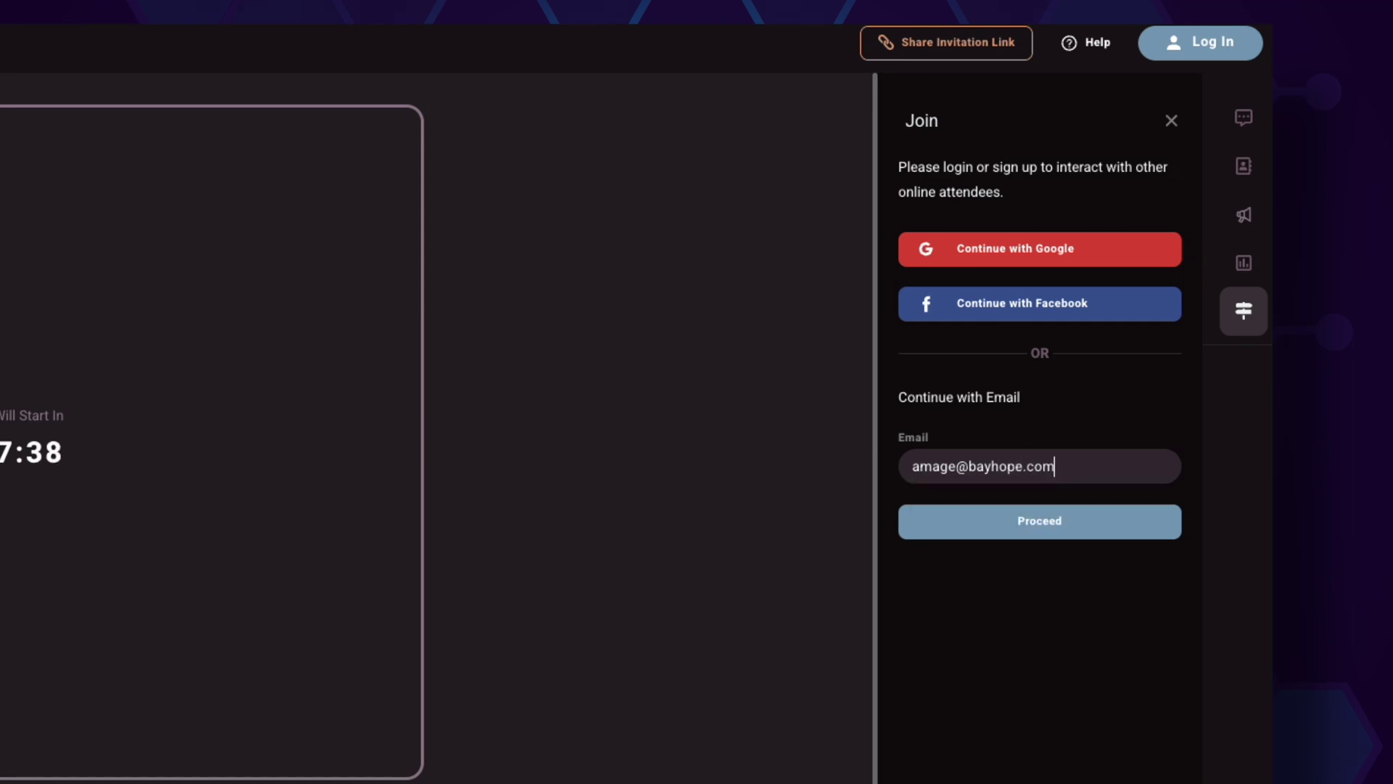
# Step: Submit the email and request a one-time Magic Link by email
pyautogui.press('Return')
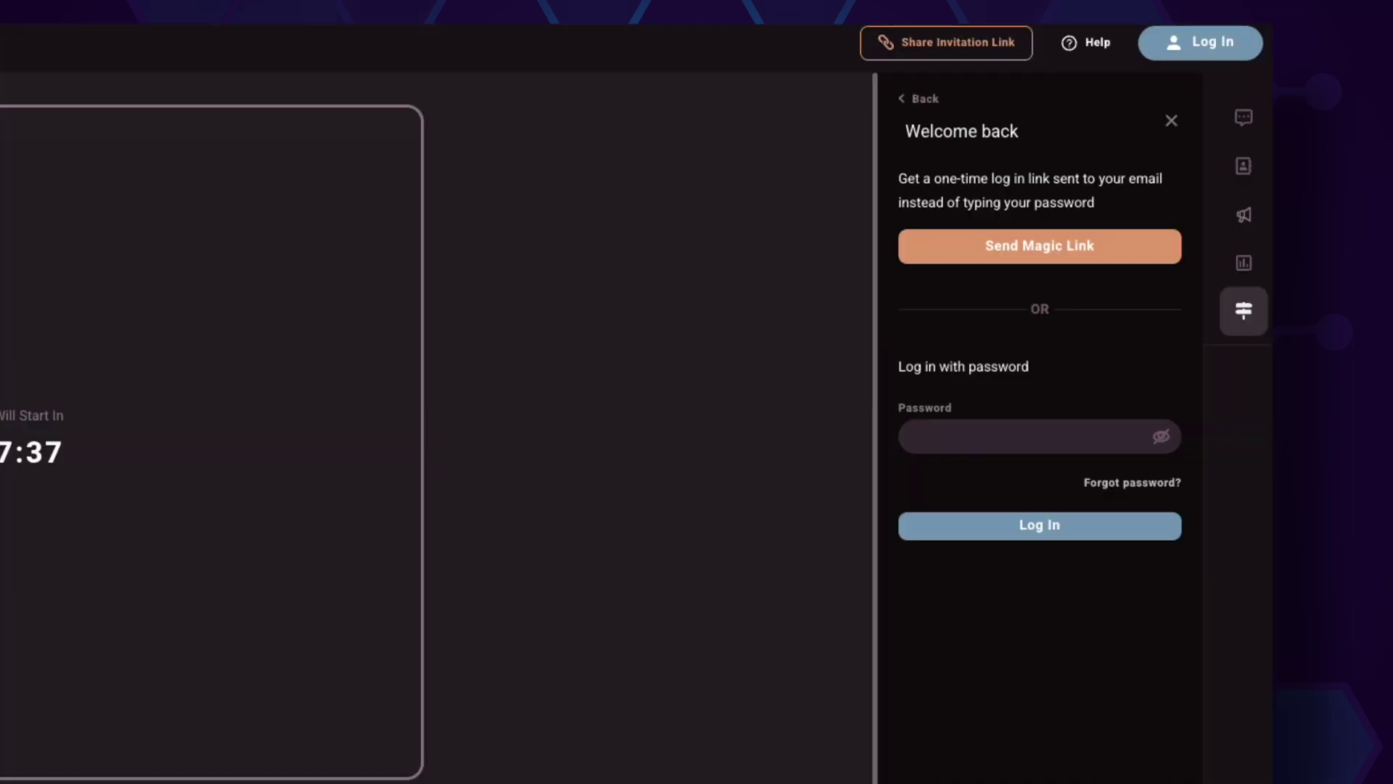
pyautogui.click(1065, 262)
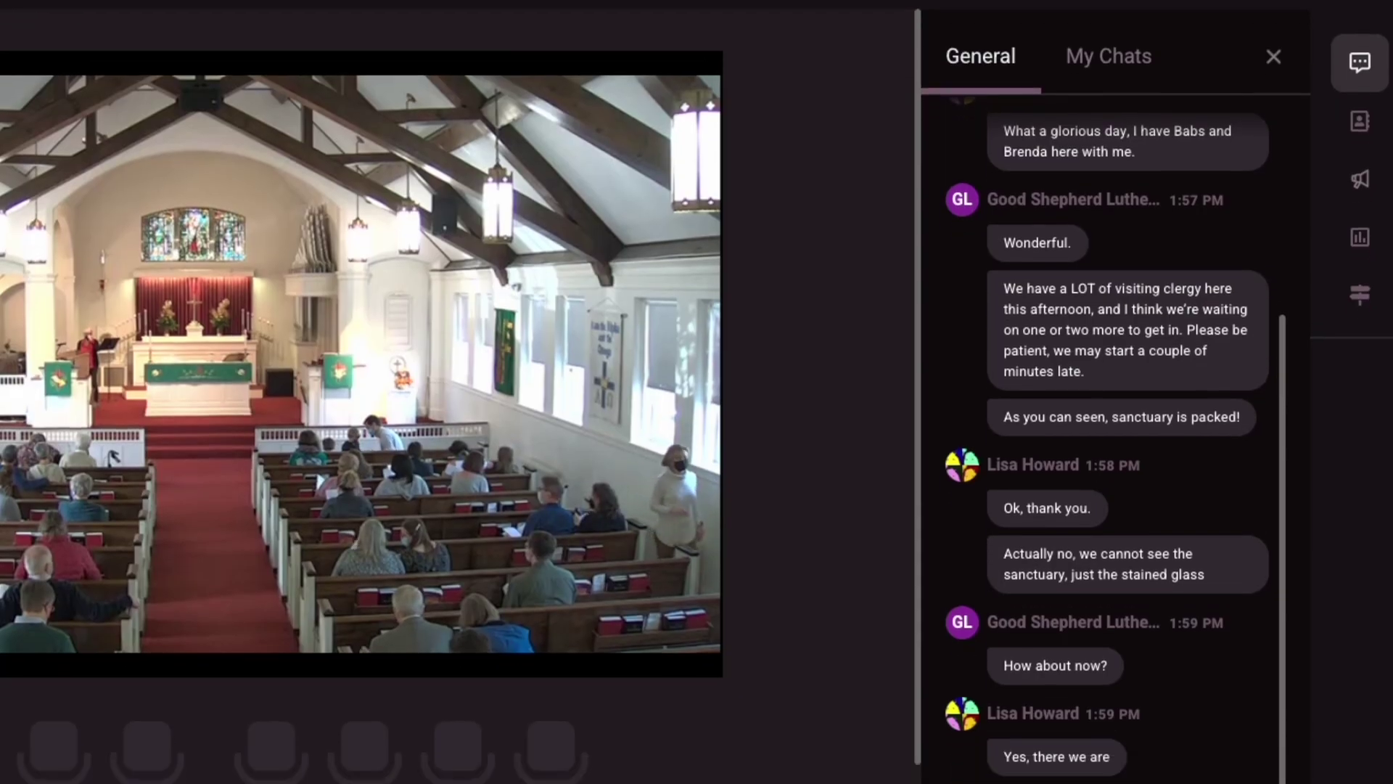
# Step: Scroll down and back up through the event chat messages
pyautogui.scroll(-4, 653, 391)
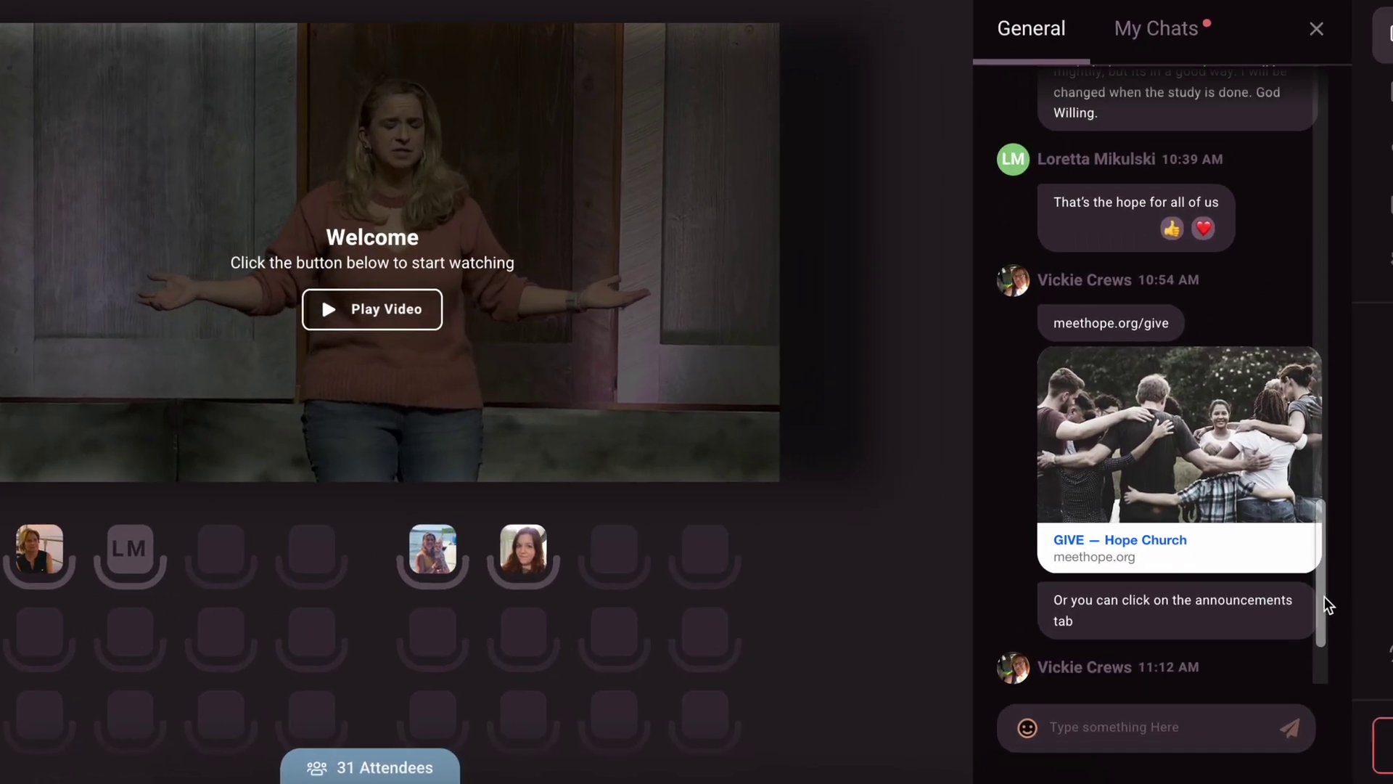
pyautogui.scroll(15, 1325, 596)
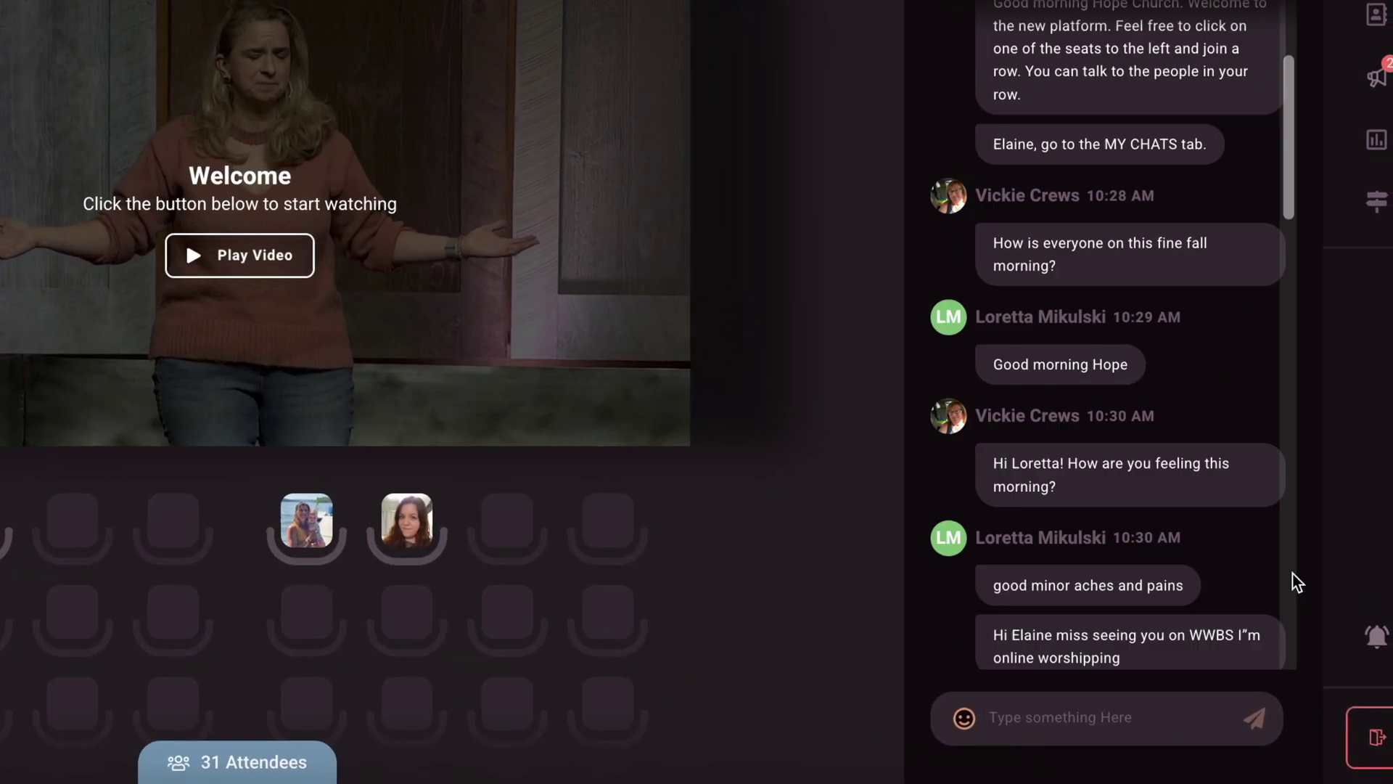
pyautogui.scroll(-5, 1262, 549)
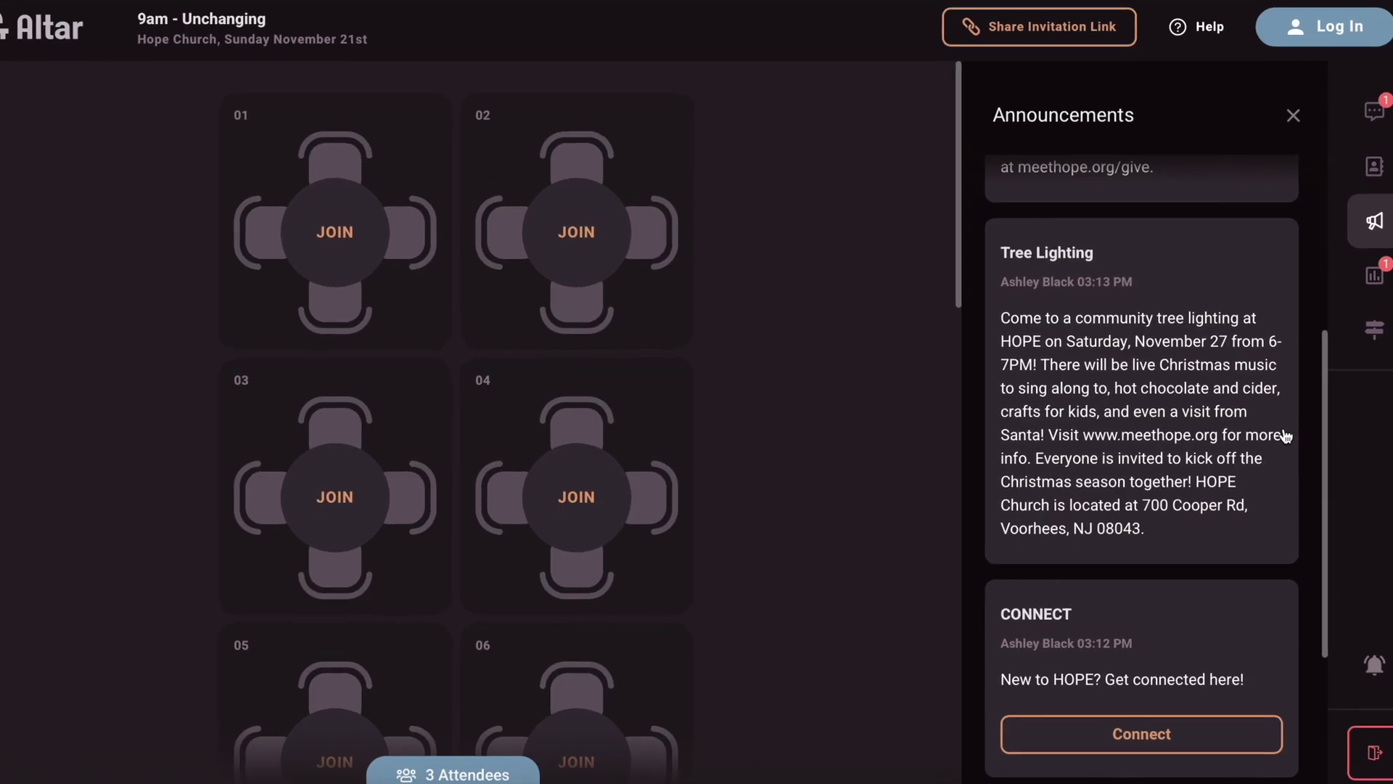
# Step: Scroll down the announcements to the CONNECT card and open its Connect form
pyautogui.scroll(-2, 1284, 435)
pyautogui.scroll(-2, 1269, 439)
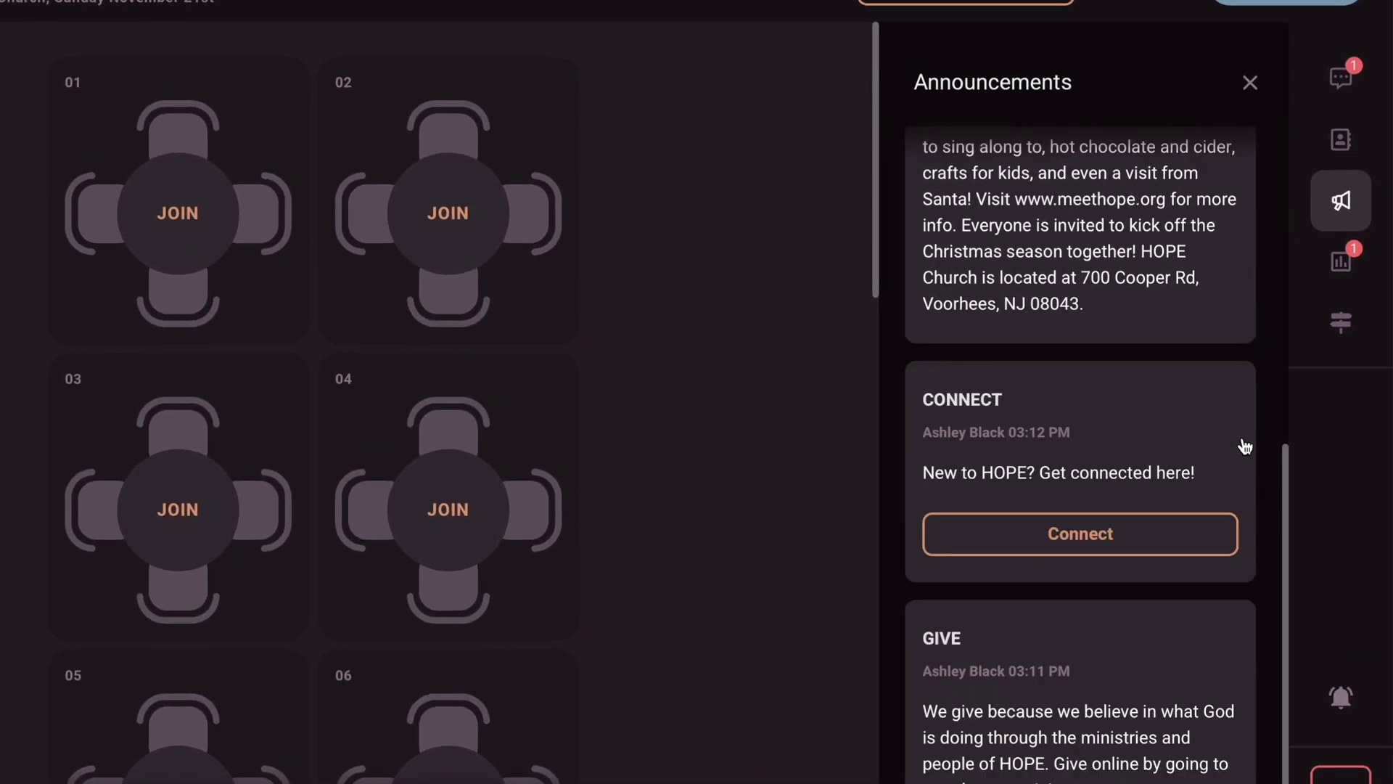
pyautogui.scroll(-1, 1251, 449)
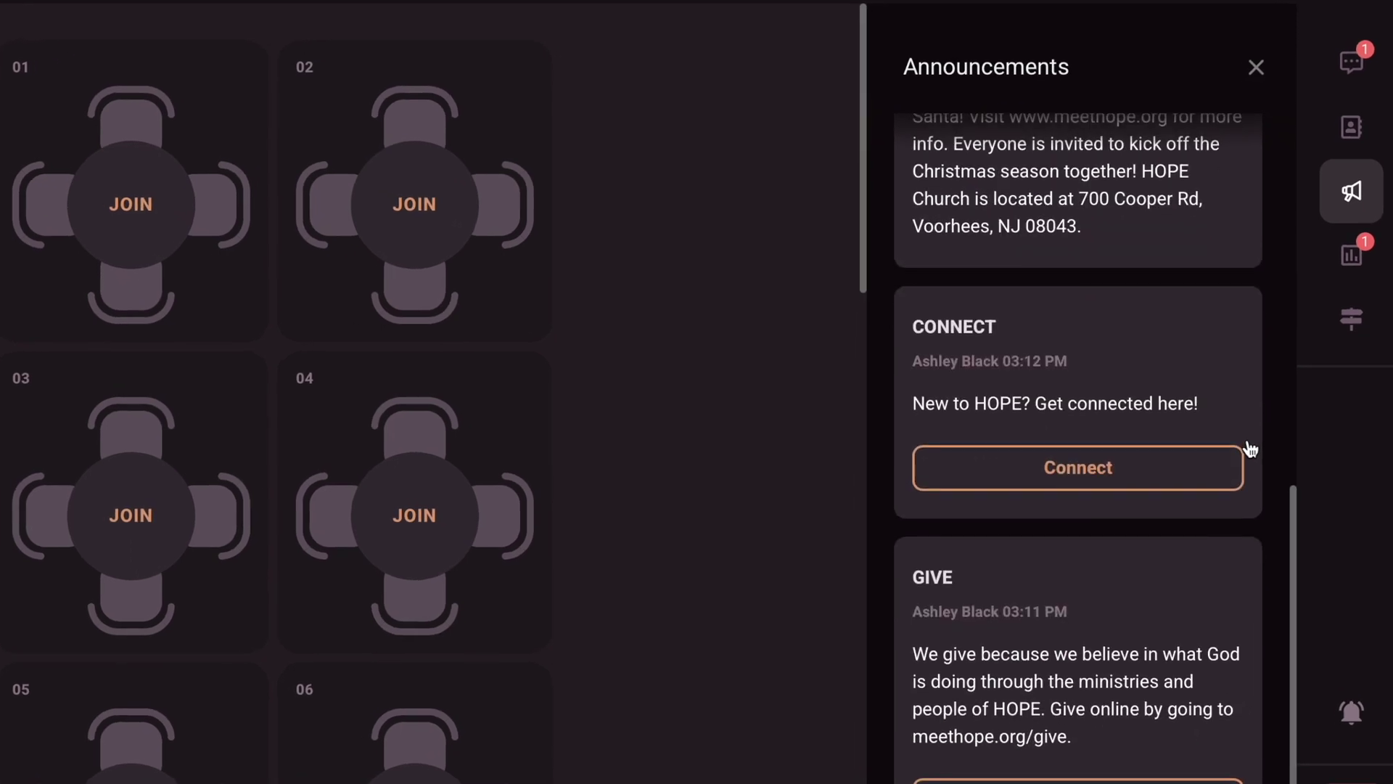
pyautogui.click(1172, 477)
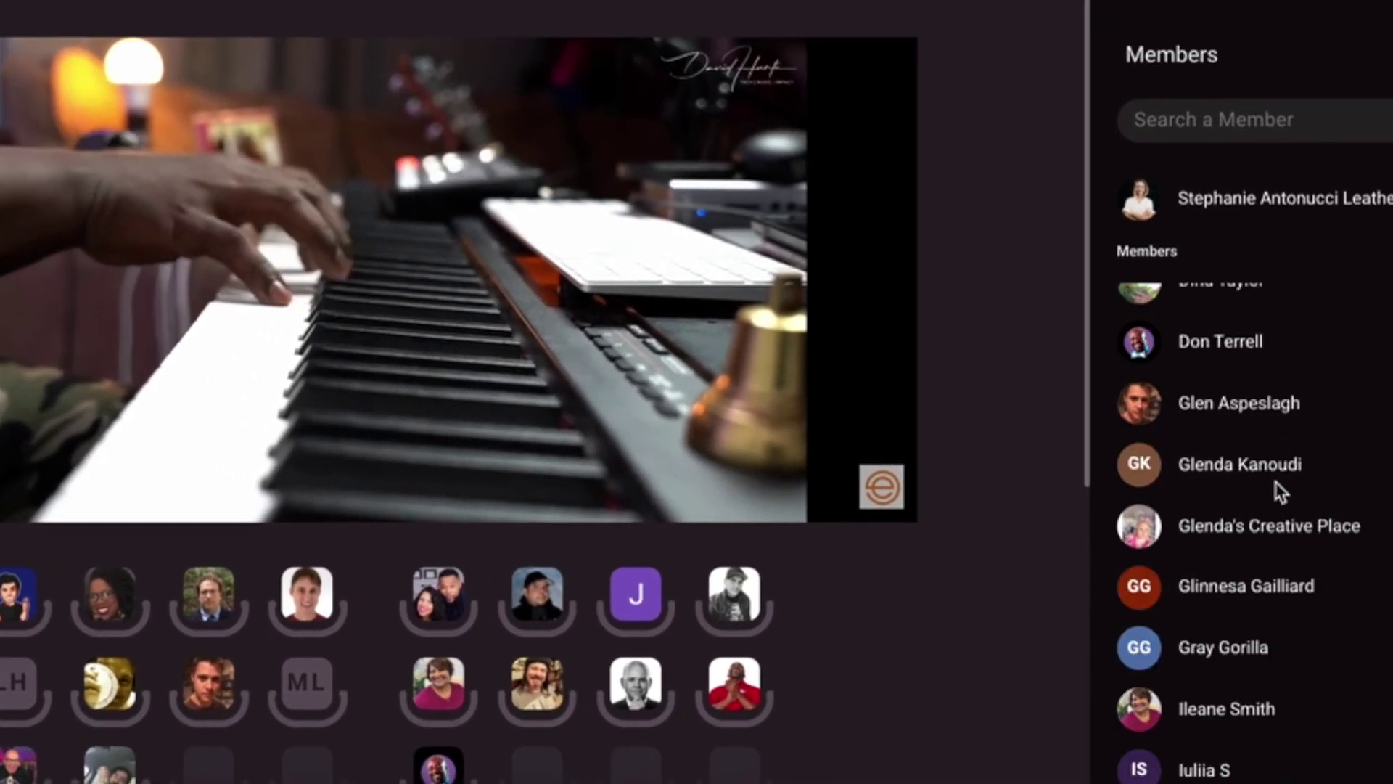
# Step: Filter members to names containing 'P', then move to a seat in another row
pyautogui.scroll(-12, 1281, 492)
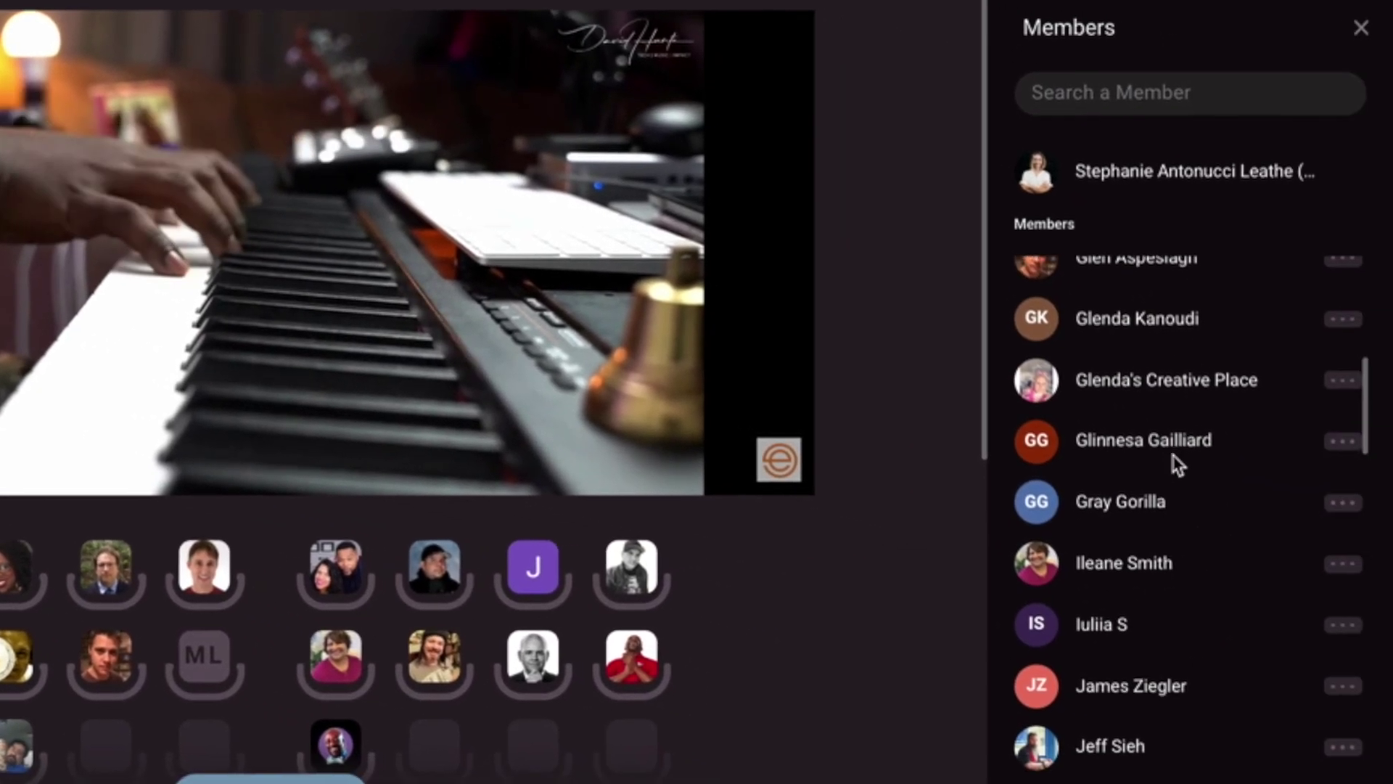
pyautogui.scroll(12, 1176, 457)
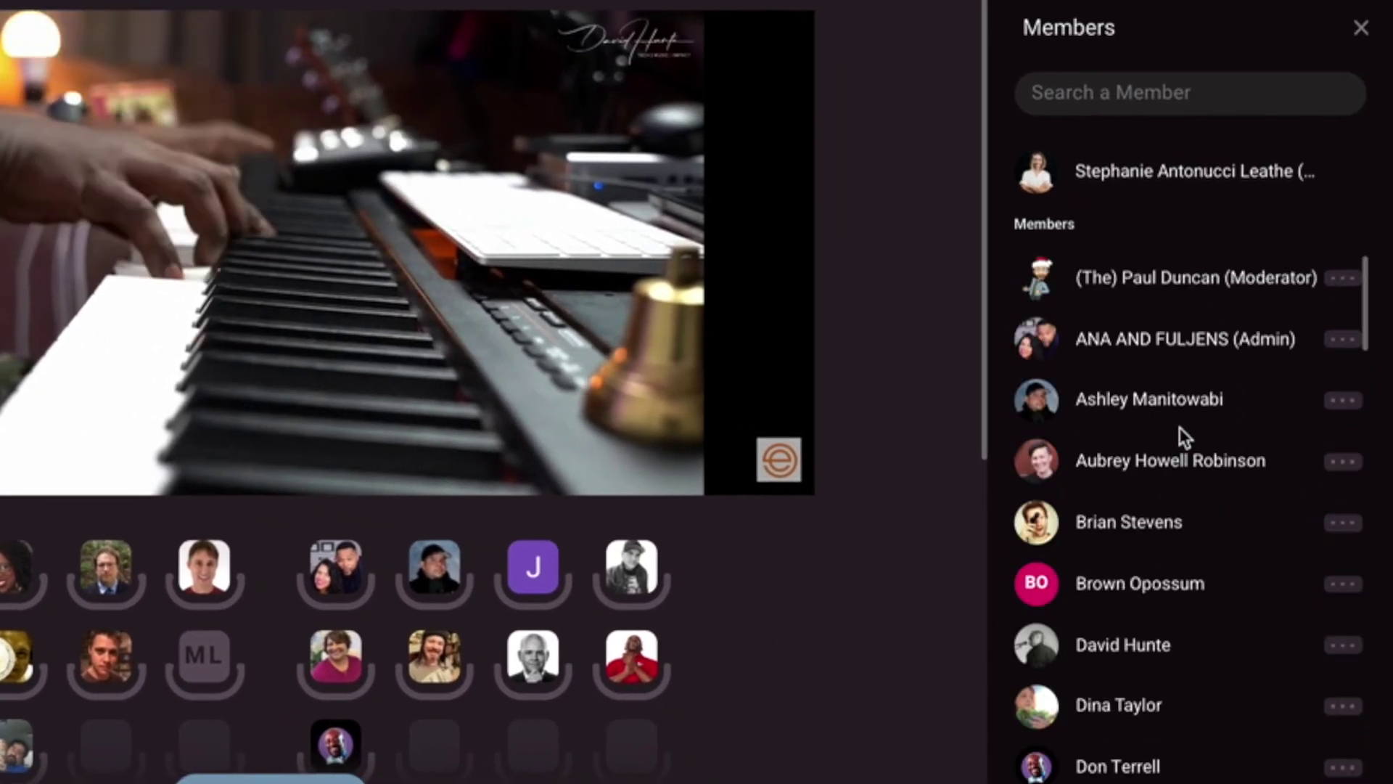
pyautogui.click(1183, 93)
pyautogui.write('P')
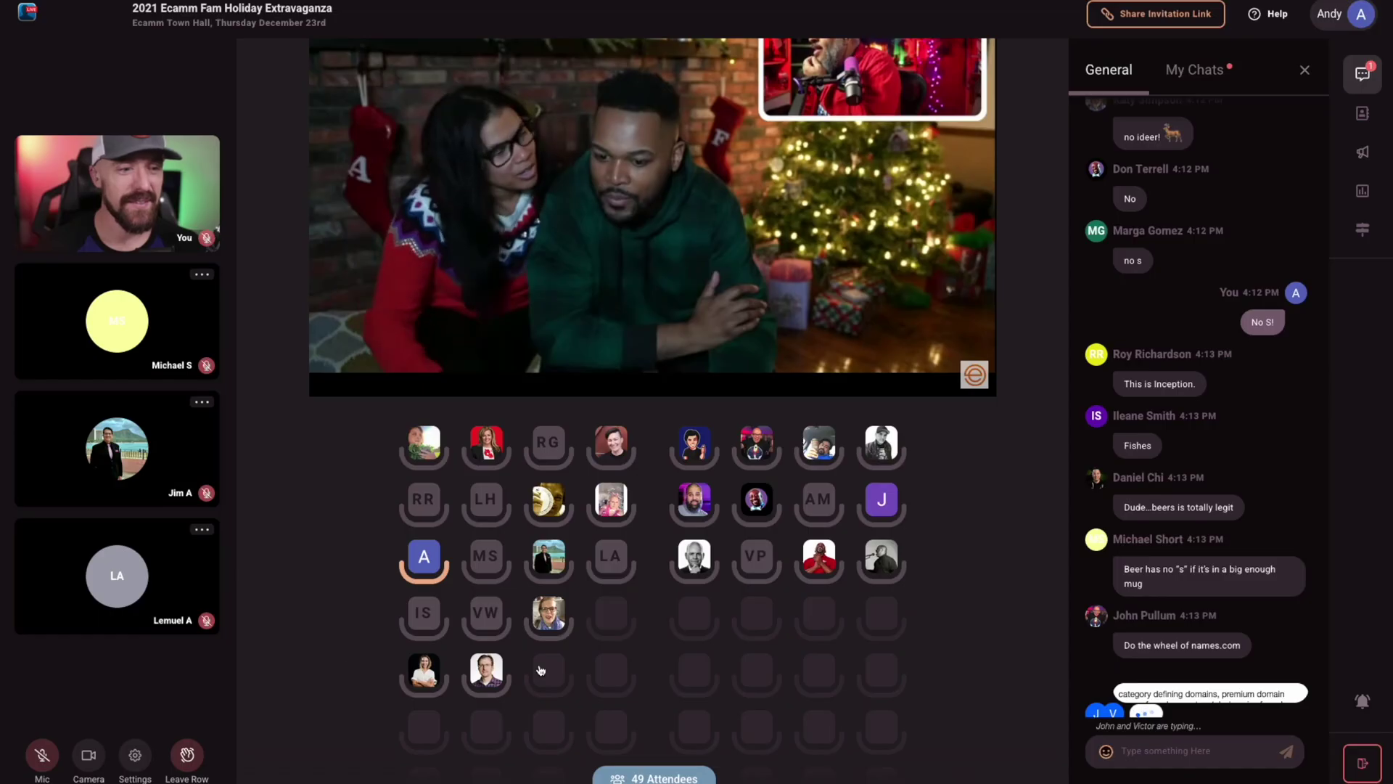
pyautogui.click(550, 675)
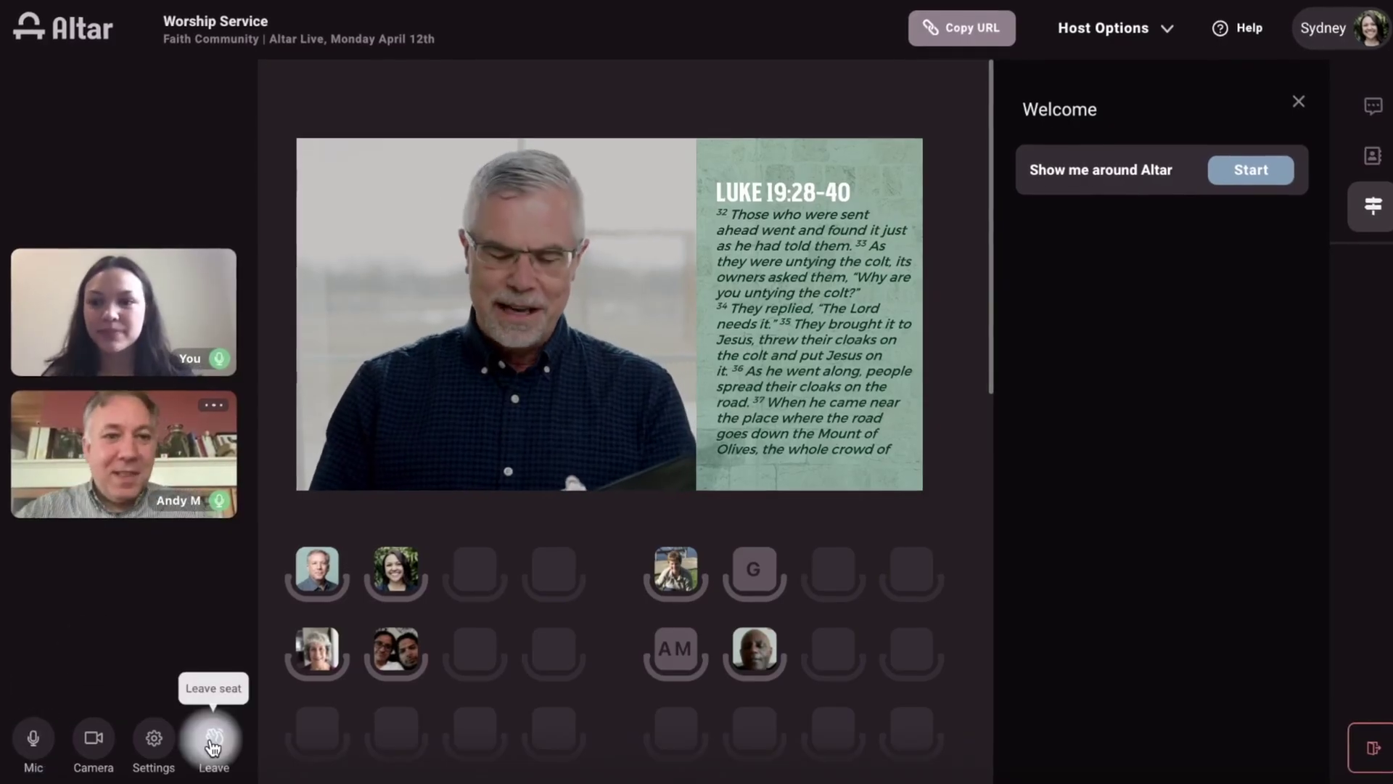
# Step: Leave the row, open the event chat, and toggle the camera on then off
pyautogui.click(204, 739)
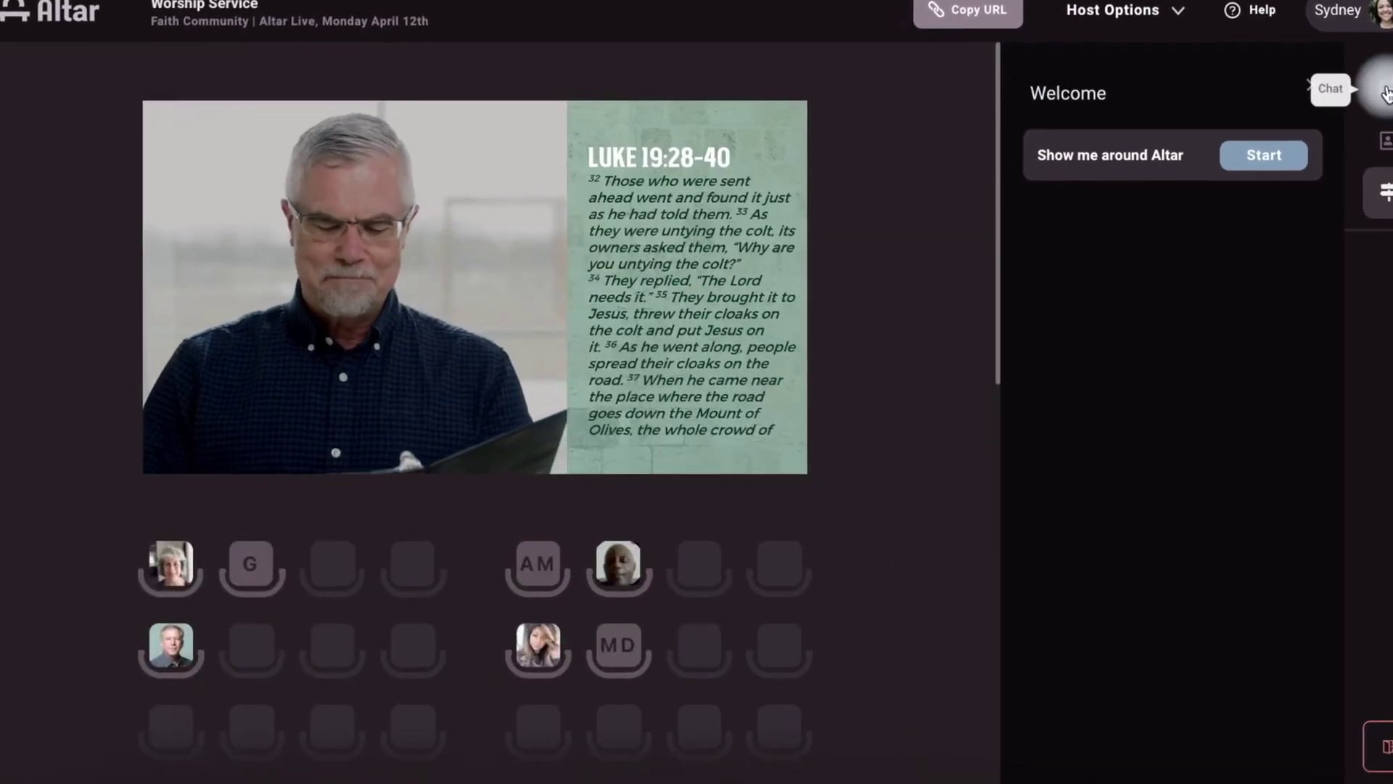
pyautogui.click(1379, 99)
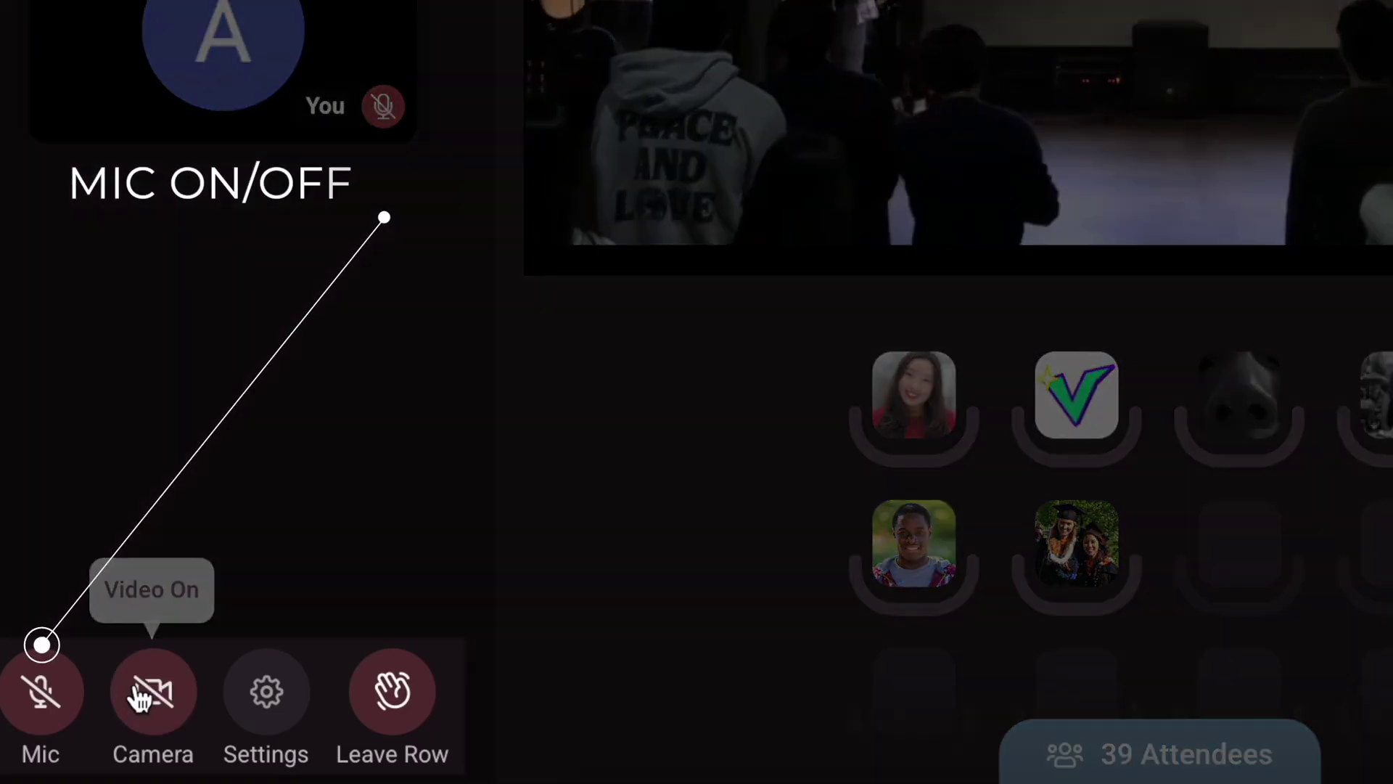
pyautogui.click(138, 698)
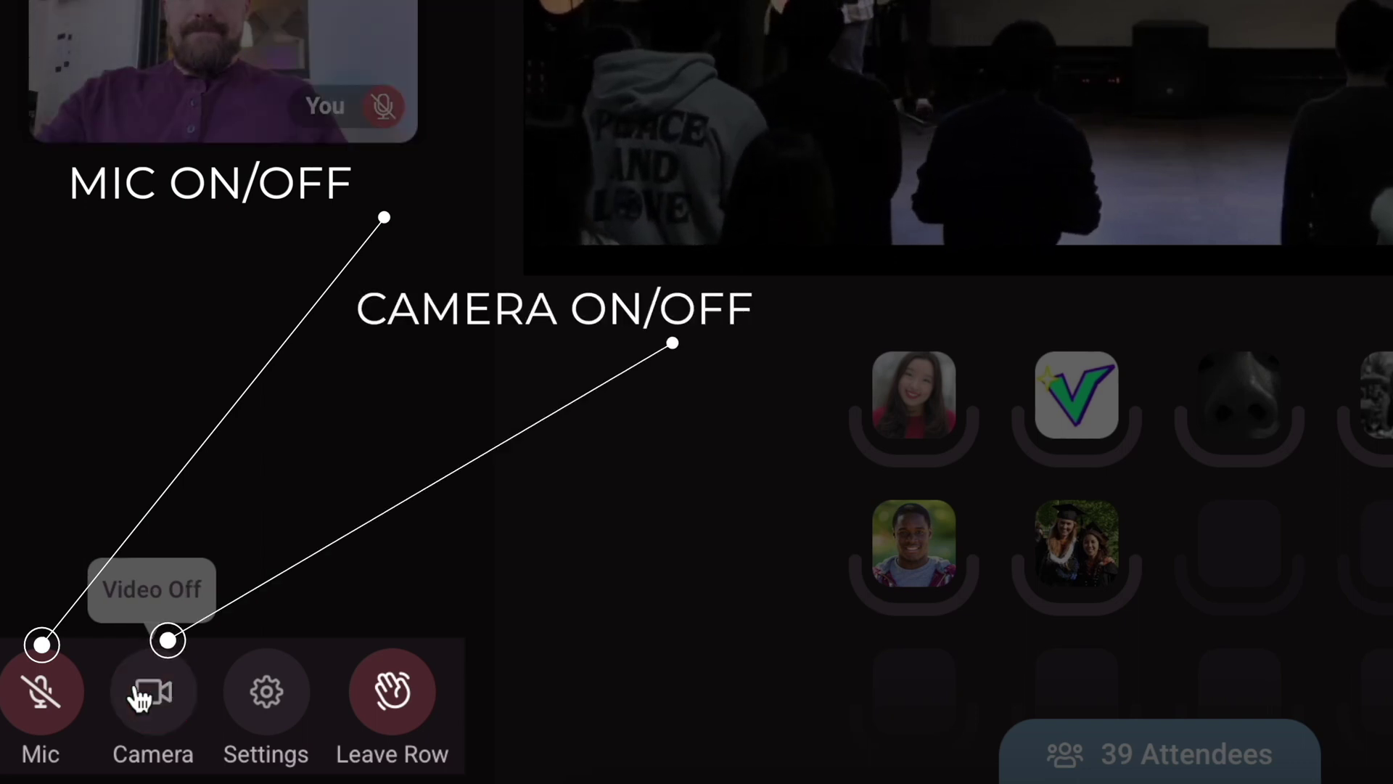
pyautogui.click(138, 698)
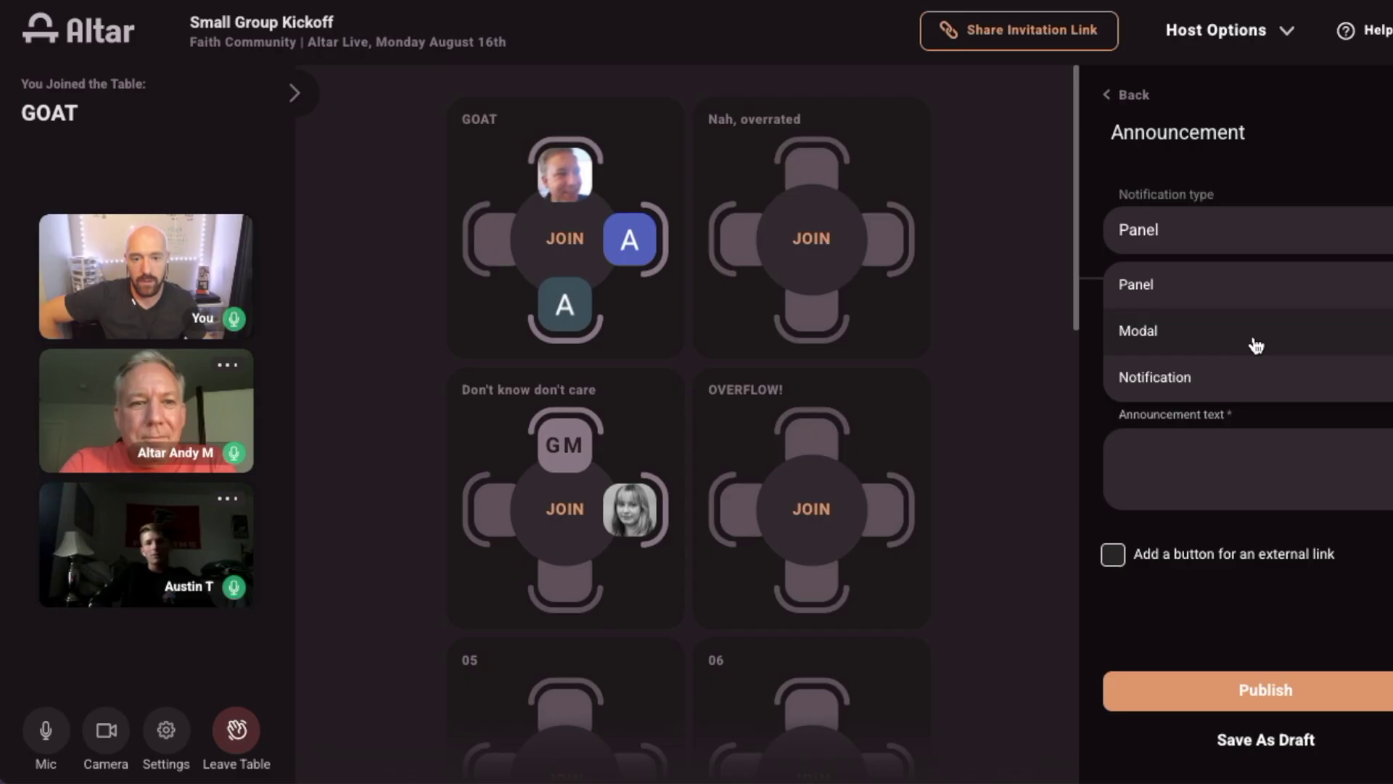
# Step: Make the announcement a Modal notification, then briefly join and leave the Next Steps table
pyautogui.click(1252, 336)
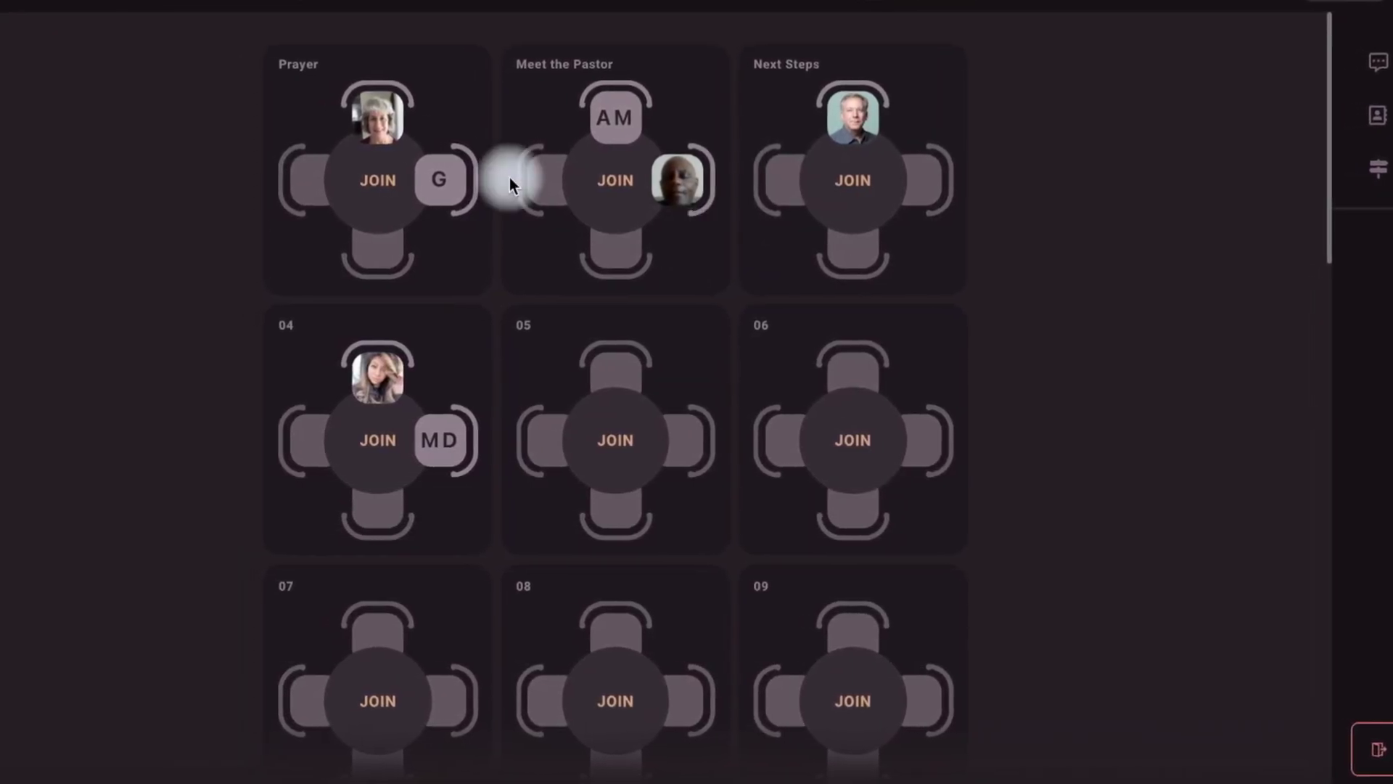
pyautogui.click(887, 183)
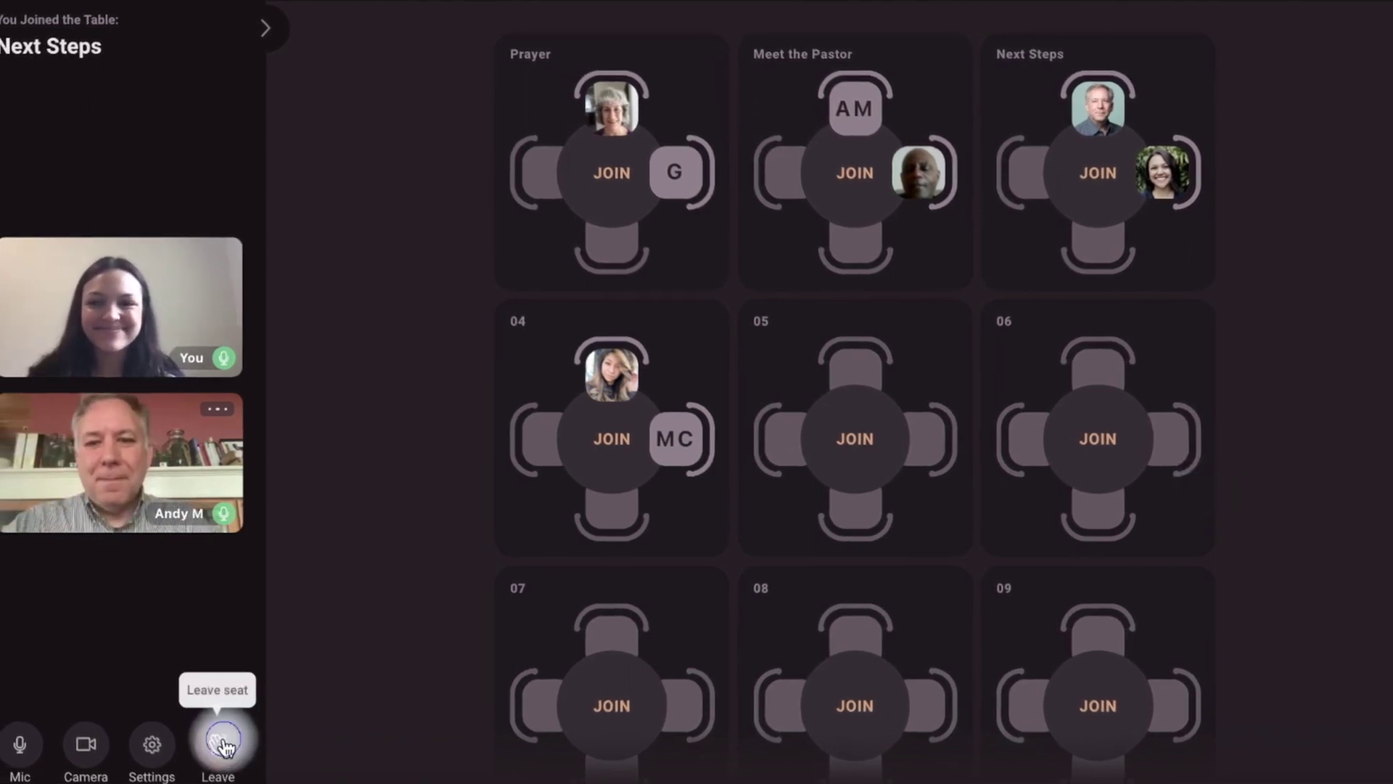
pyautogui.click(214, 742)
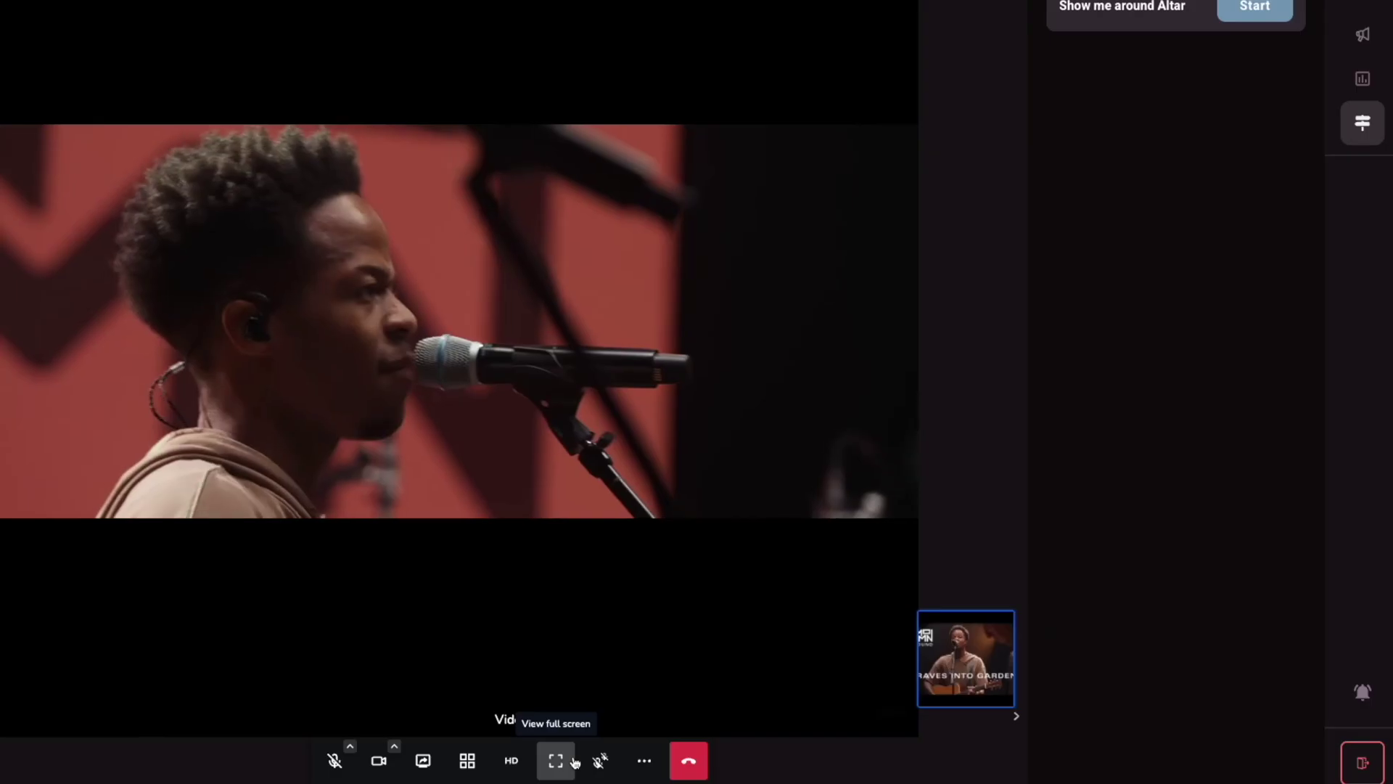
# Step: Share audio from a Chrome browser tab into the room call
pyautogui.click(644, 760)
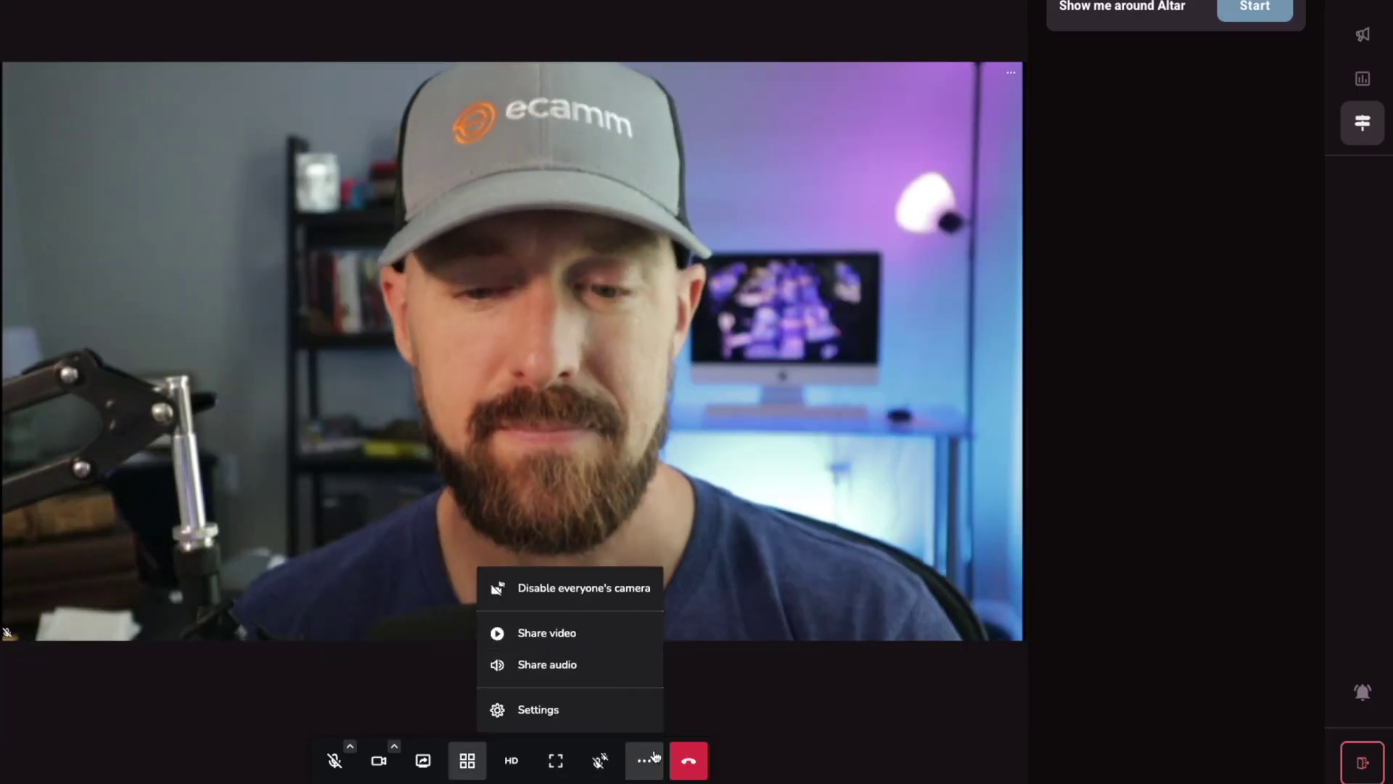
pyautogui.click(608, 666)
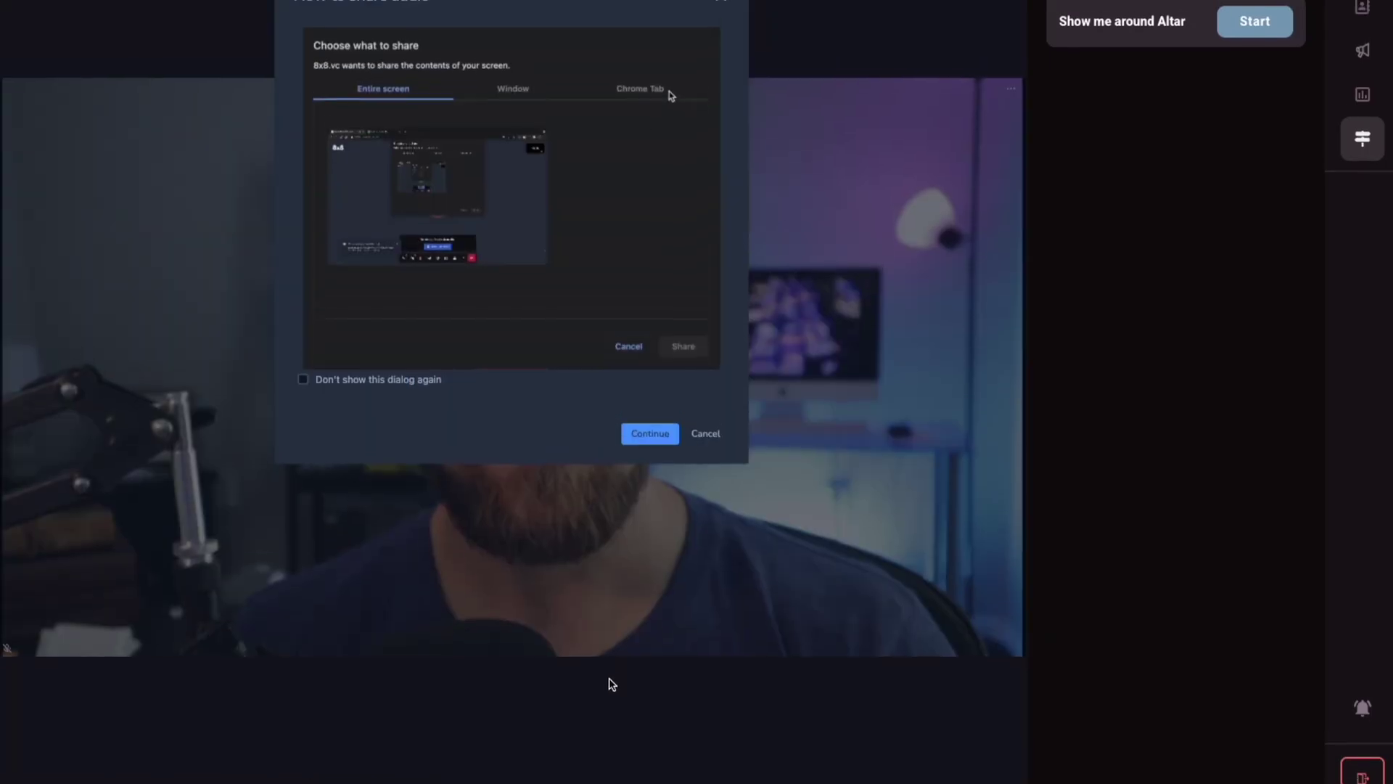
pyautogui.click(650, 434)
pyautogui.click(836, 42)
pyautogui.click(593, 110)
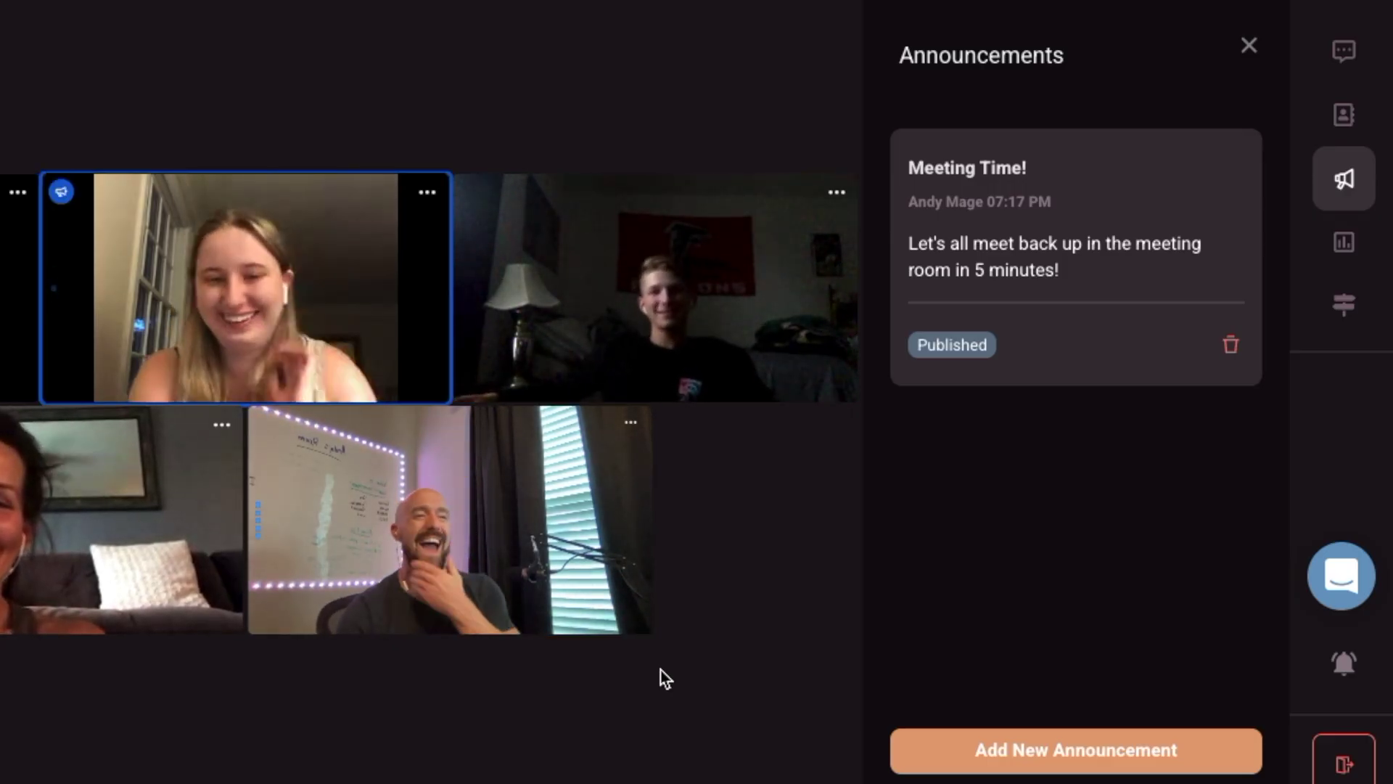
# Step: Open a private conversation under My Chats, then return to the chat list
pyautogui.click(1343, 51)
pyautogui.click(1082, 45)
pyautogui.click(1038, 145)
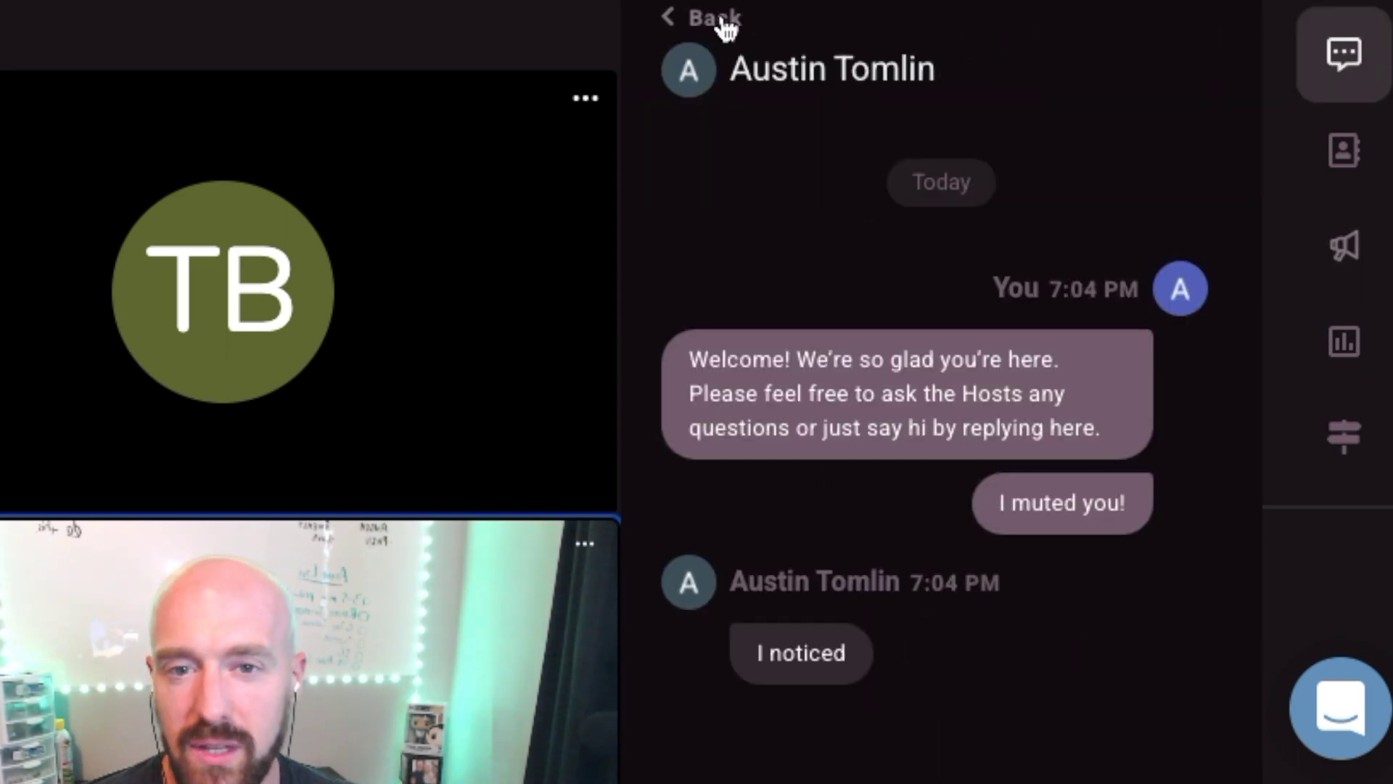
pyautogui.click(723, 22)
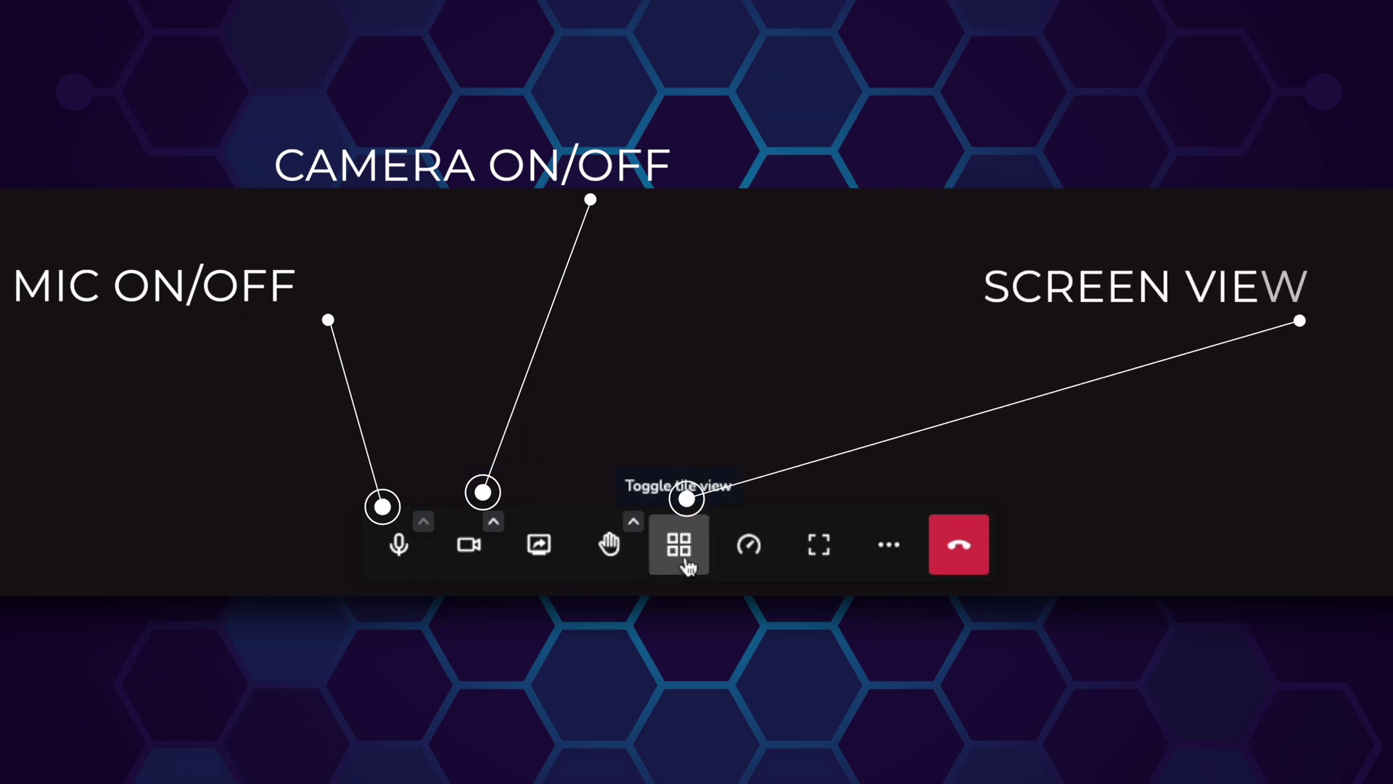
# Step: Switch the call to tile view and check its extra actions
pyautogui.click(679, 545)
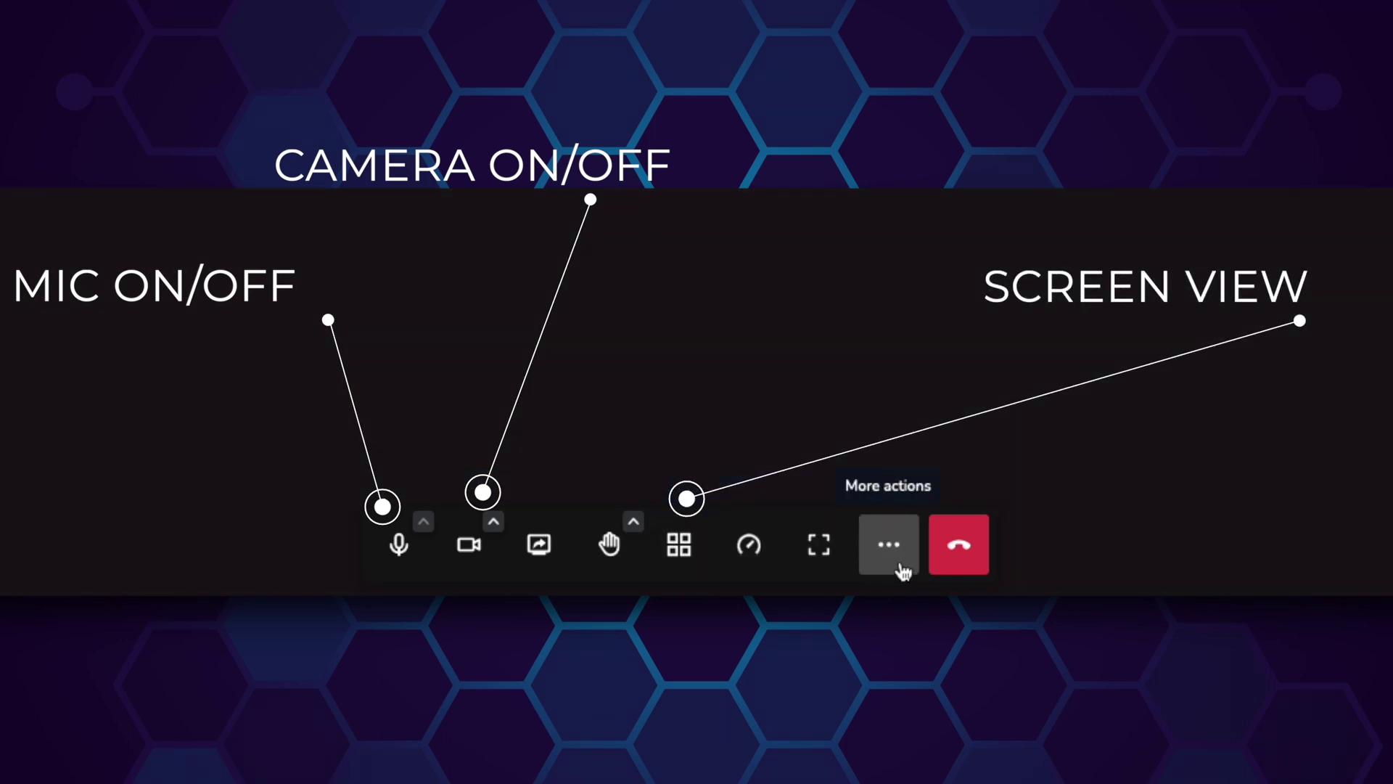
pyautogui.click(890, 546)
pyautogui.click(902, 572)
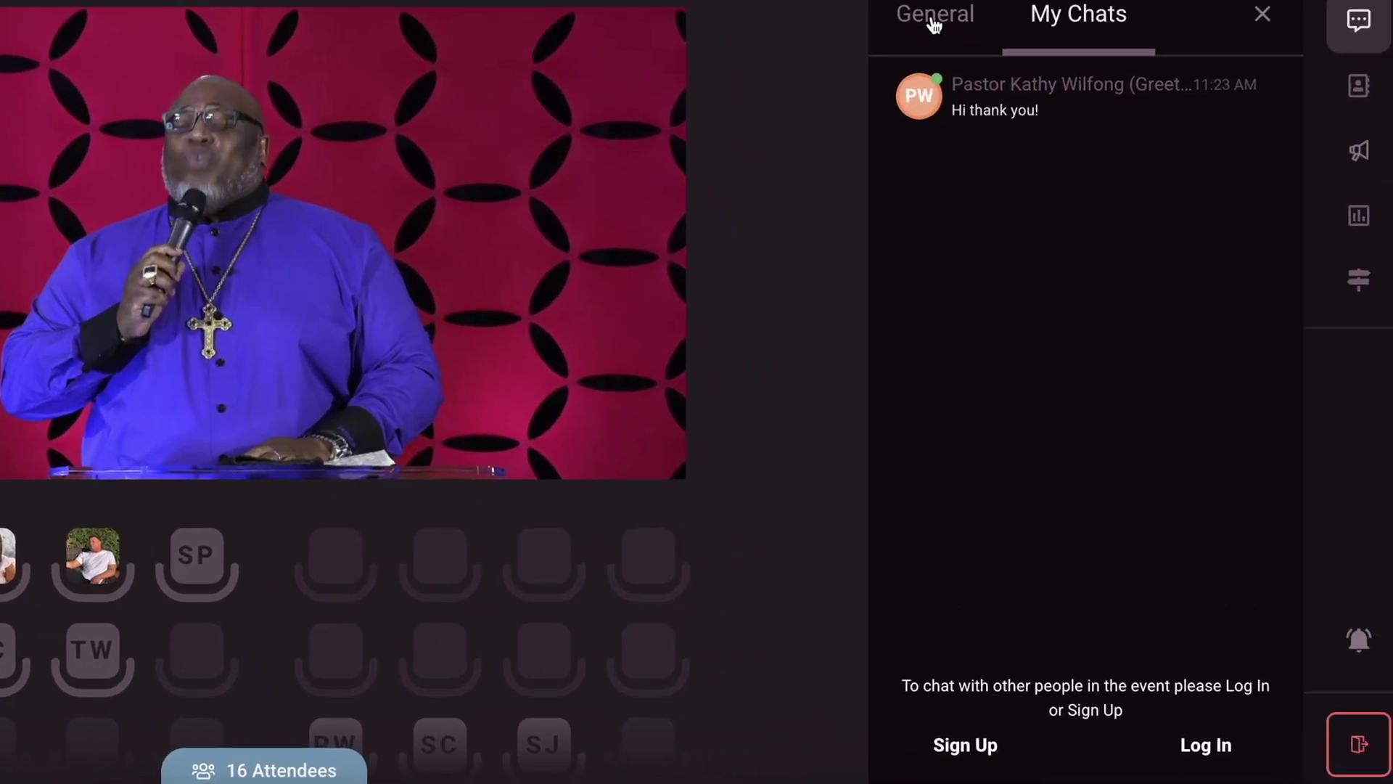
# Step: Show the General chat with attendees' morning greetings instead of private messages
pyautogui.click(1023, 112)
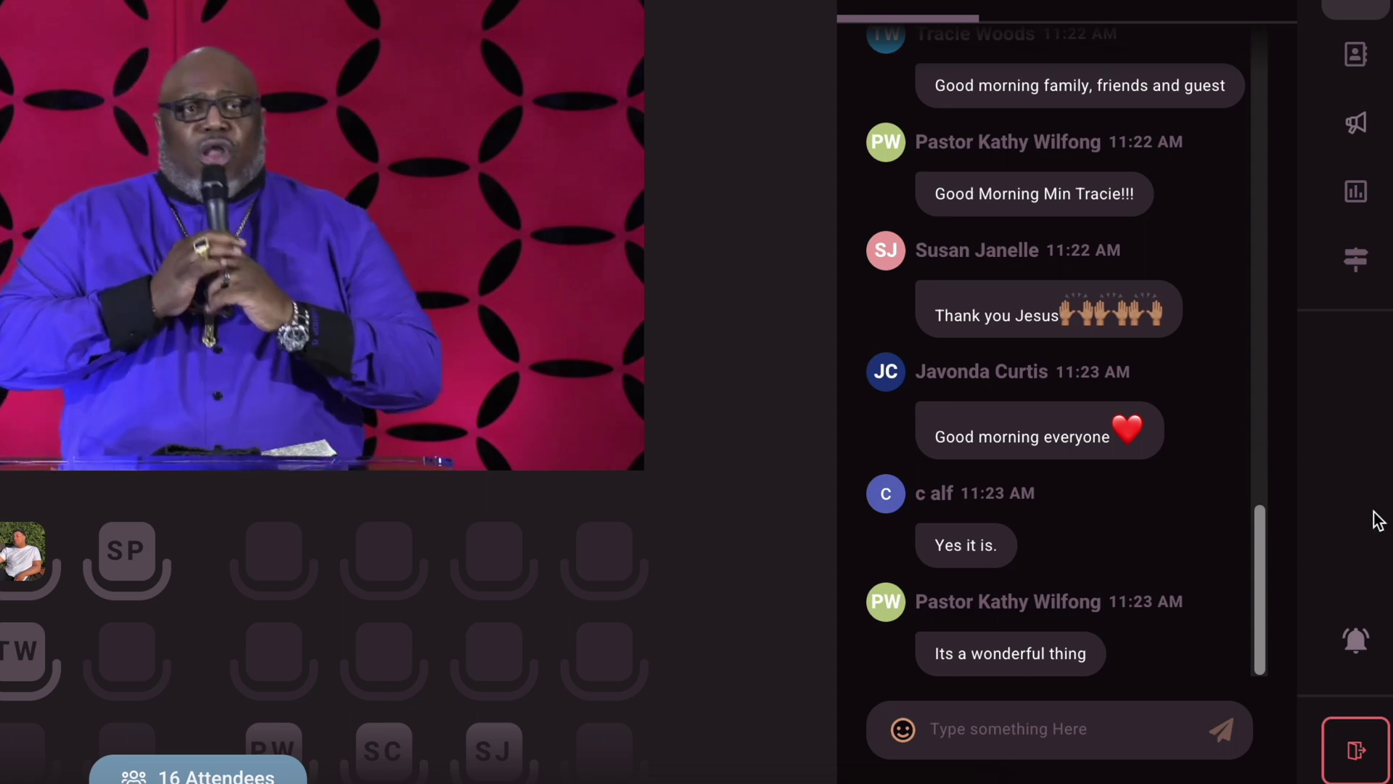